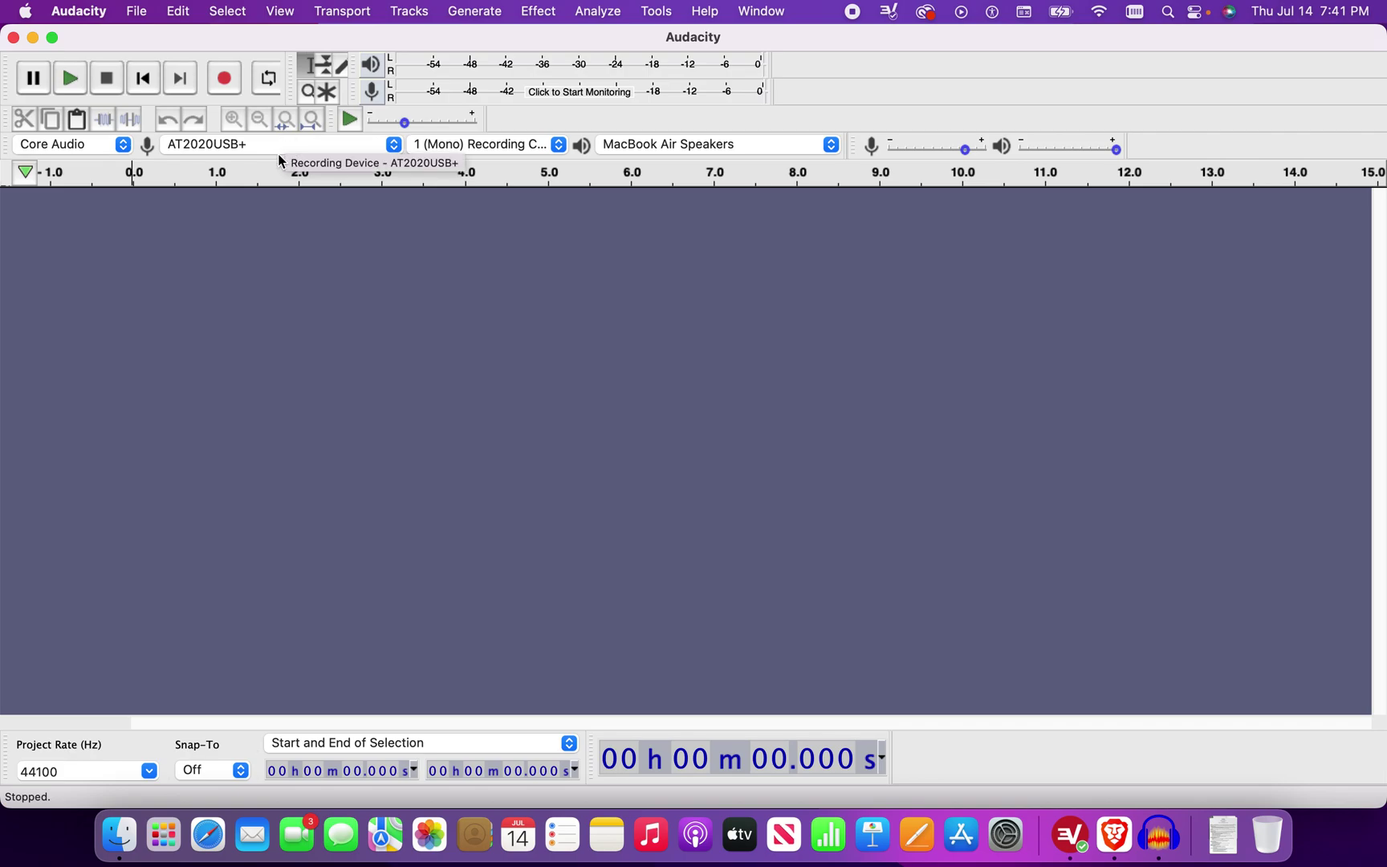
- Import the Marvin Gaye 'Whats Going On' MP3 as a 3:45 stereo 48000 Hz track
click(138, 12)
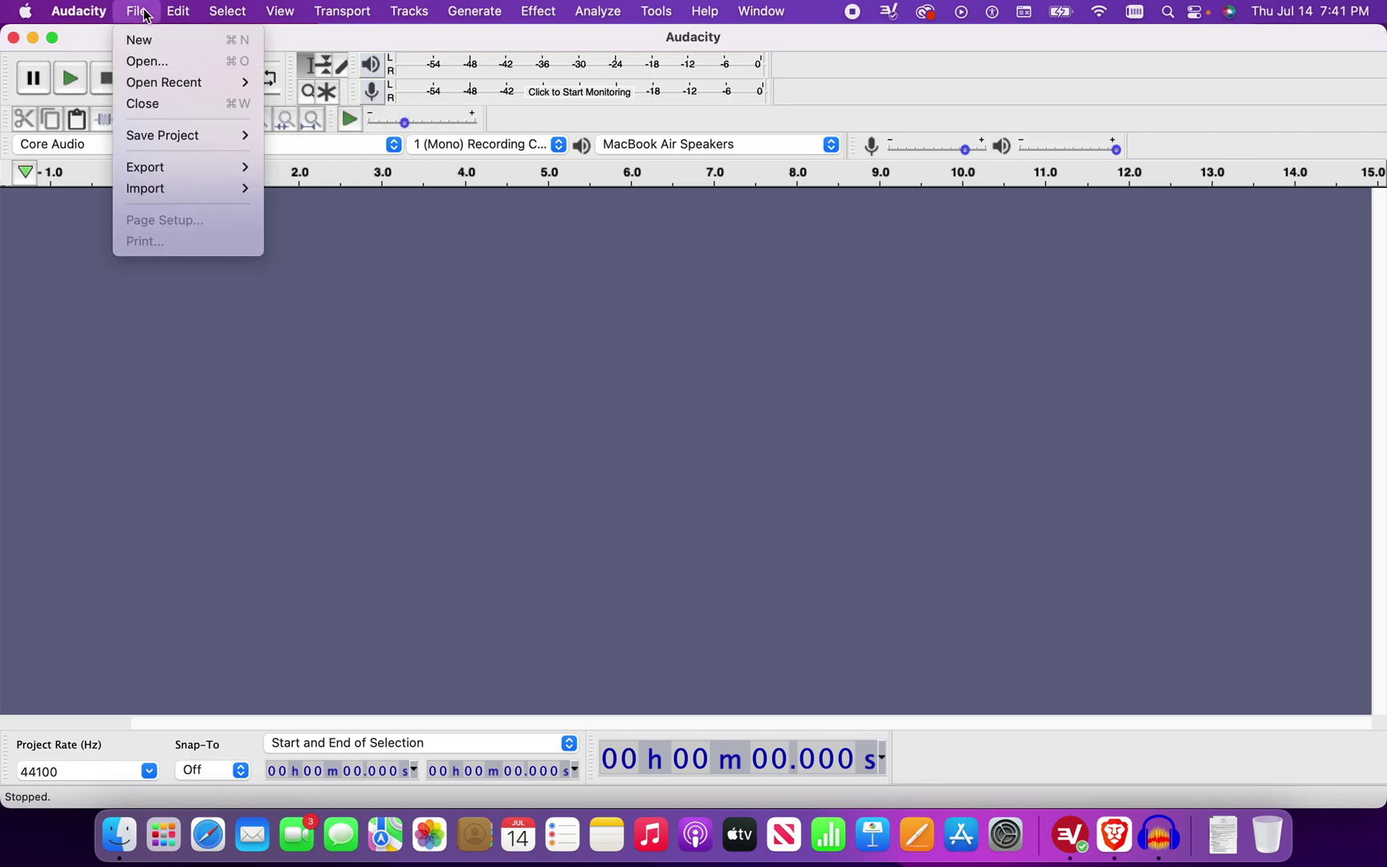
mouse_move(177, 165)
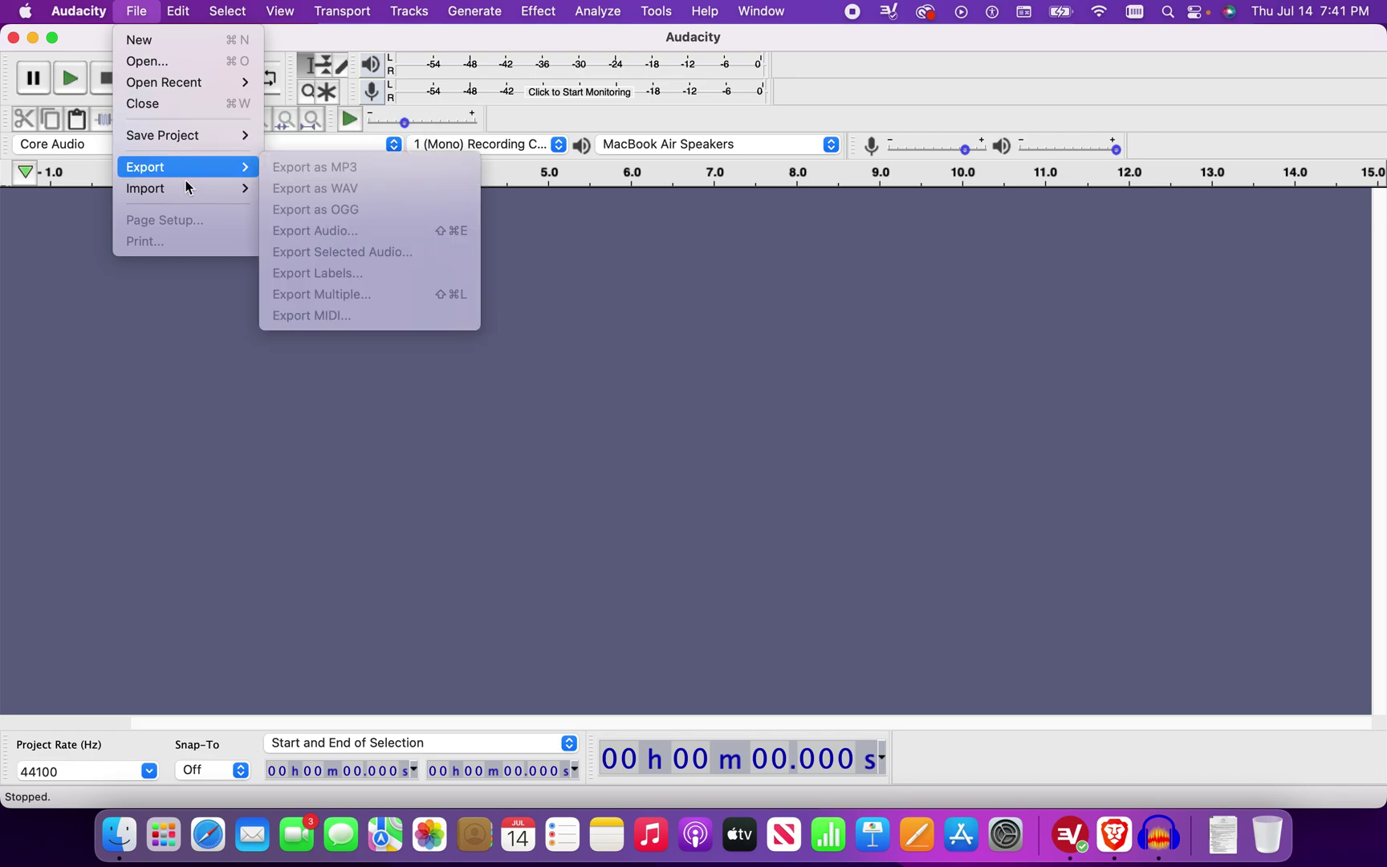
mouse_move(192, 190)
click(293, 189)
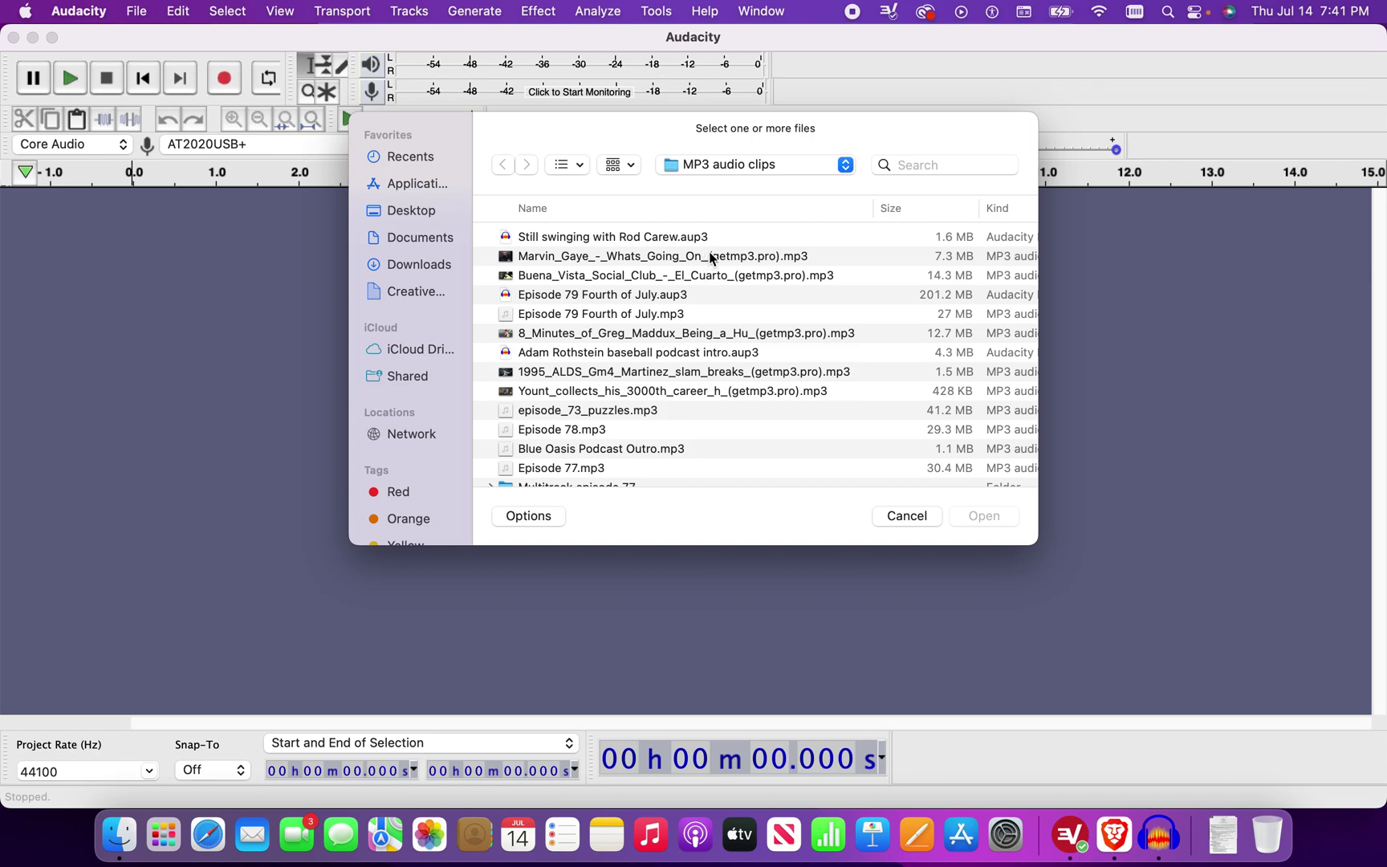
click(711, 259)
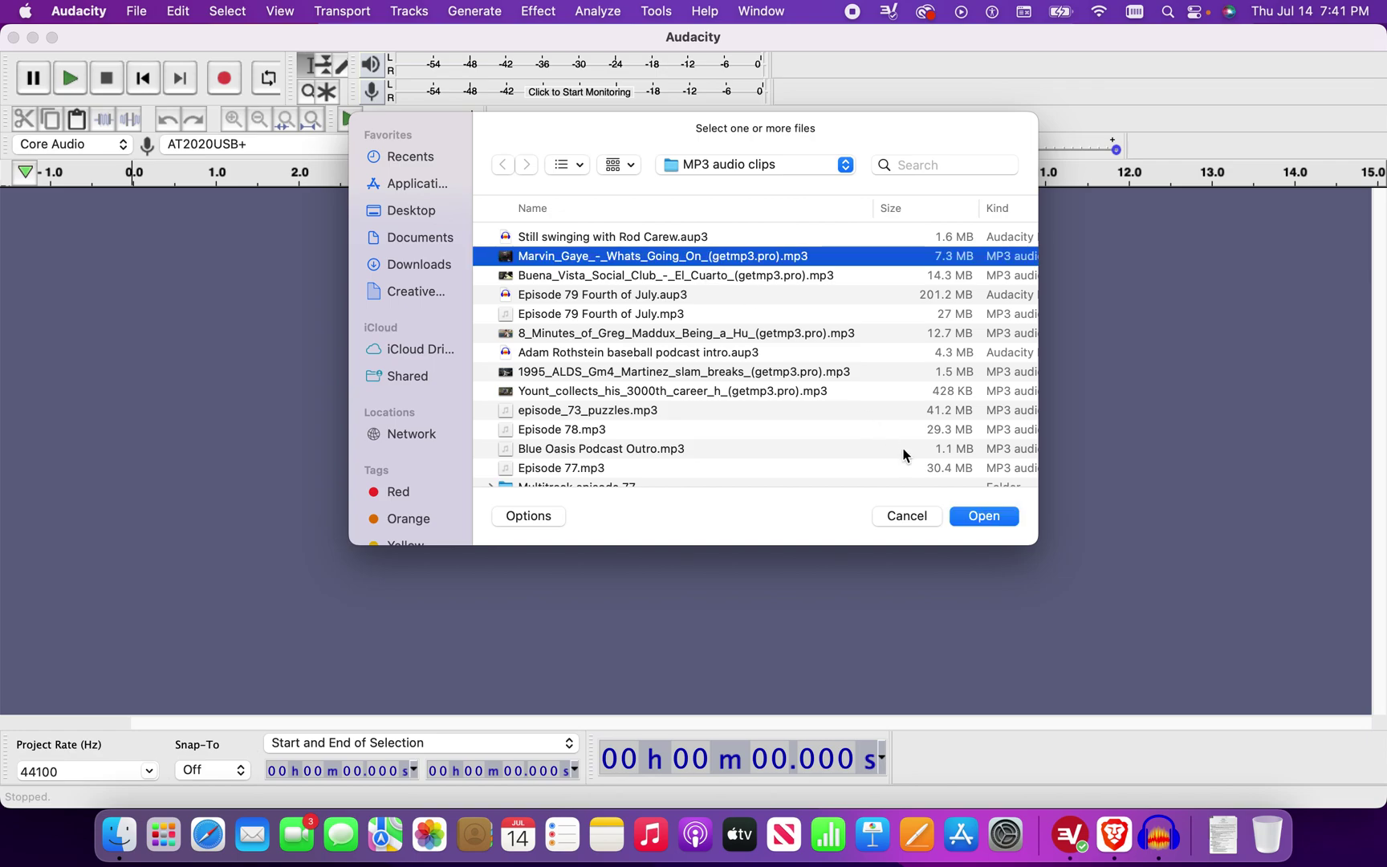
click(984, 517)
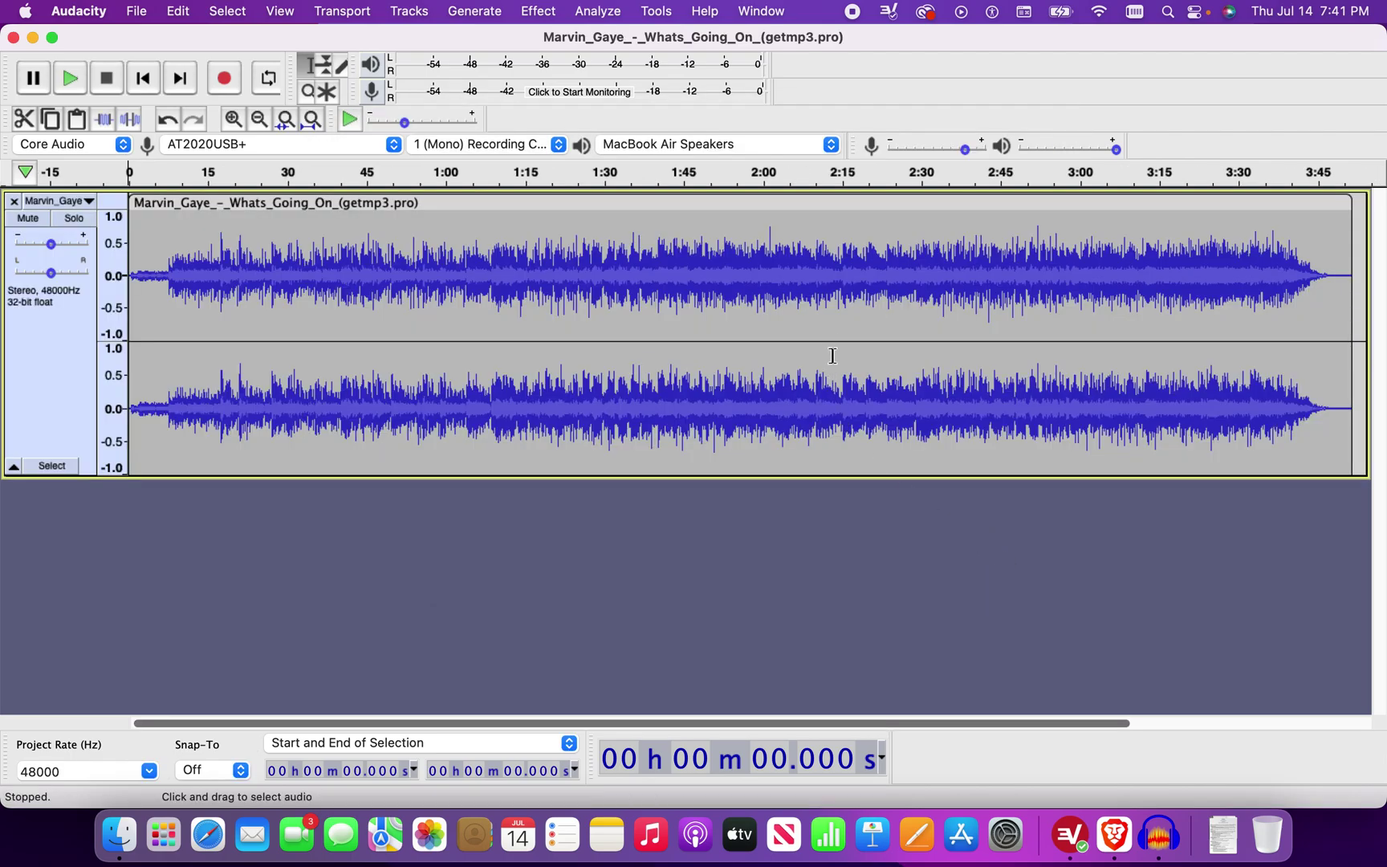
- Zoom the waveform in, then back out to show about 14 seconds of the song
scroll(833, 355, right, 5)
scroll(833, 356, left, 5)
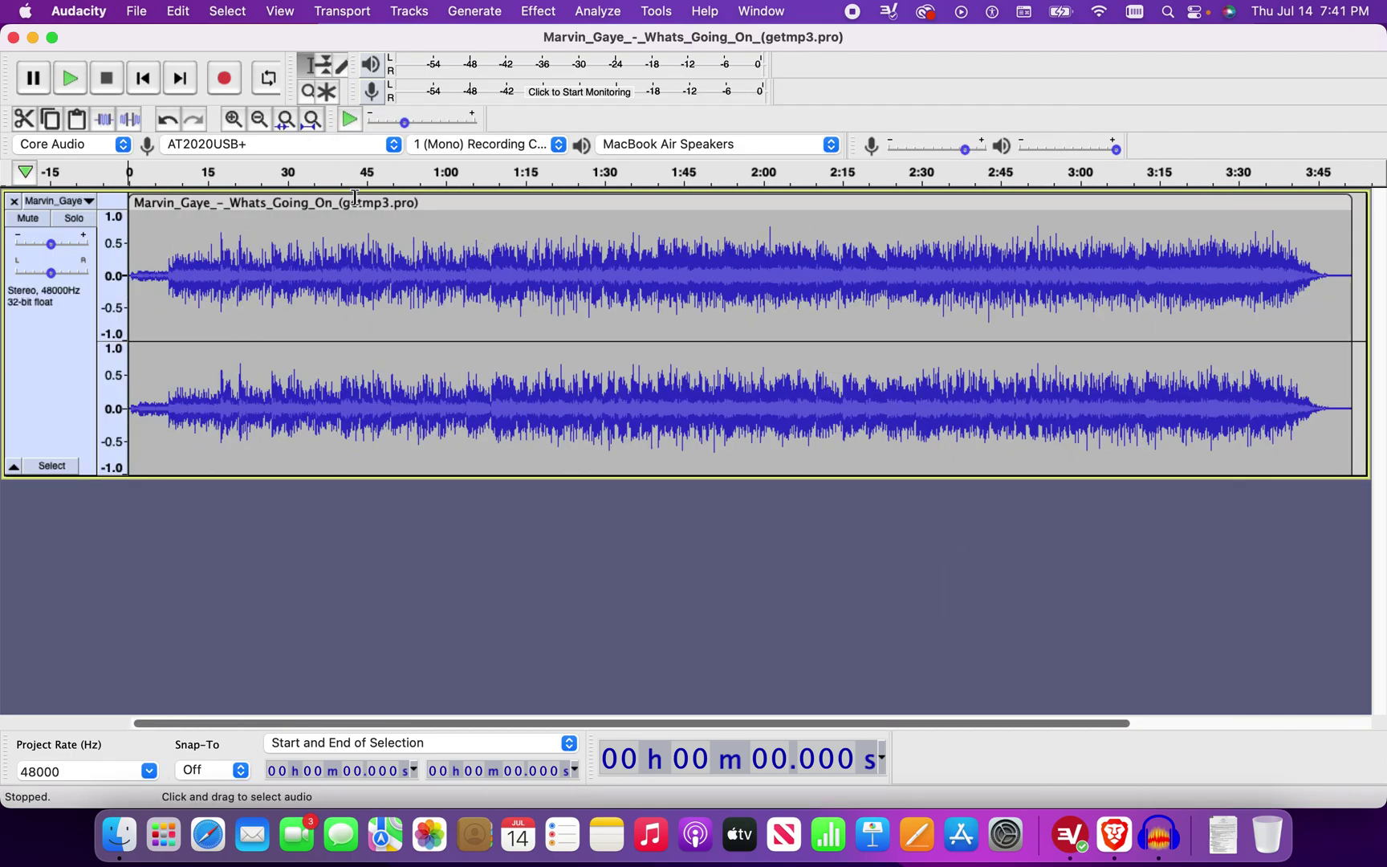
click(233, 120)
click(233, 120)
click(233, 121)
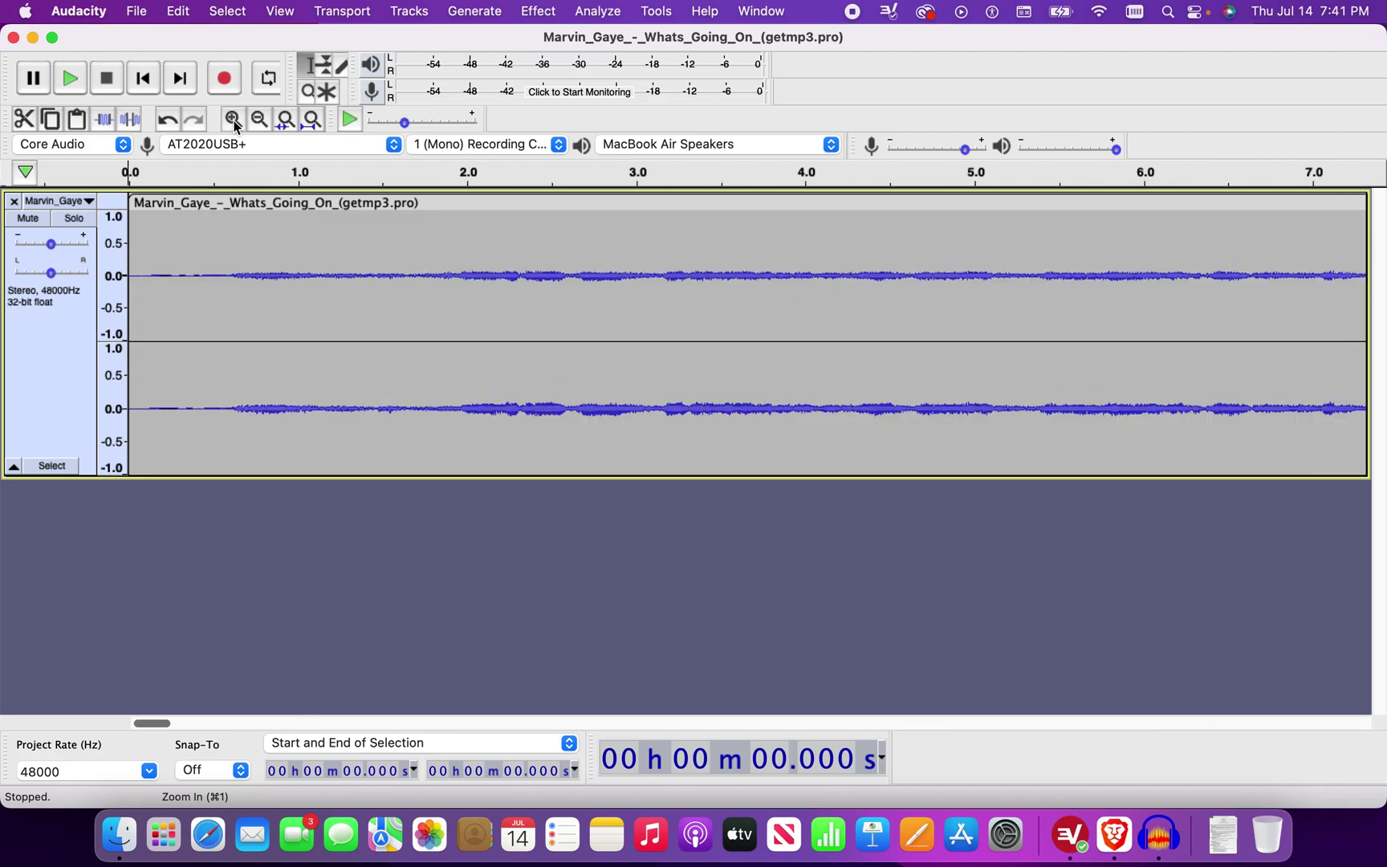
click(259, 119)
- Select the 17.414–27.220 s passage and play it
scroll(712, 341, right, 10)
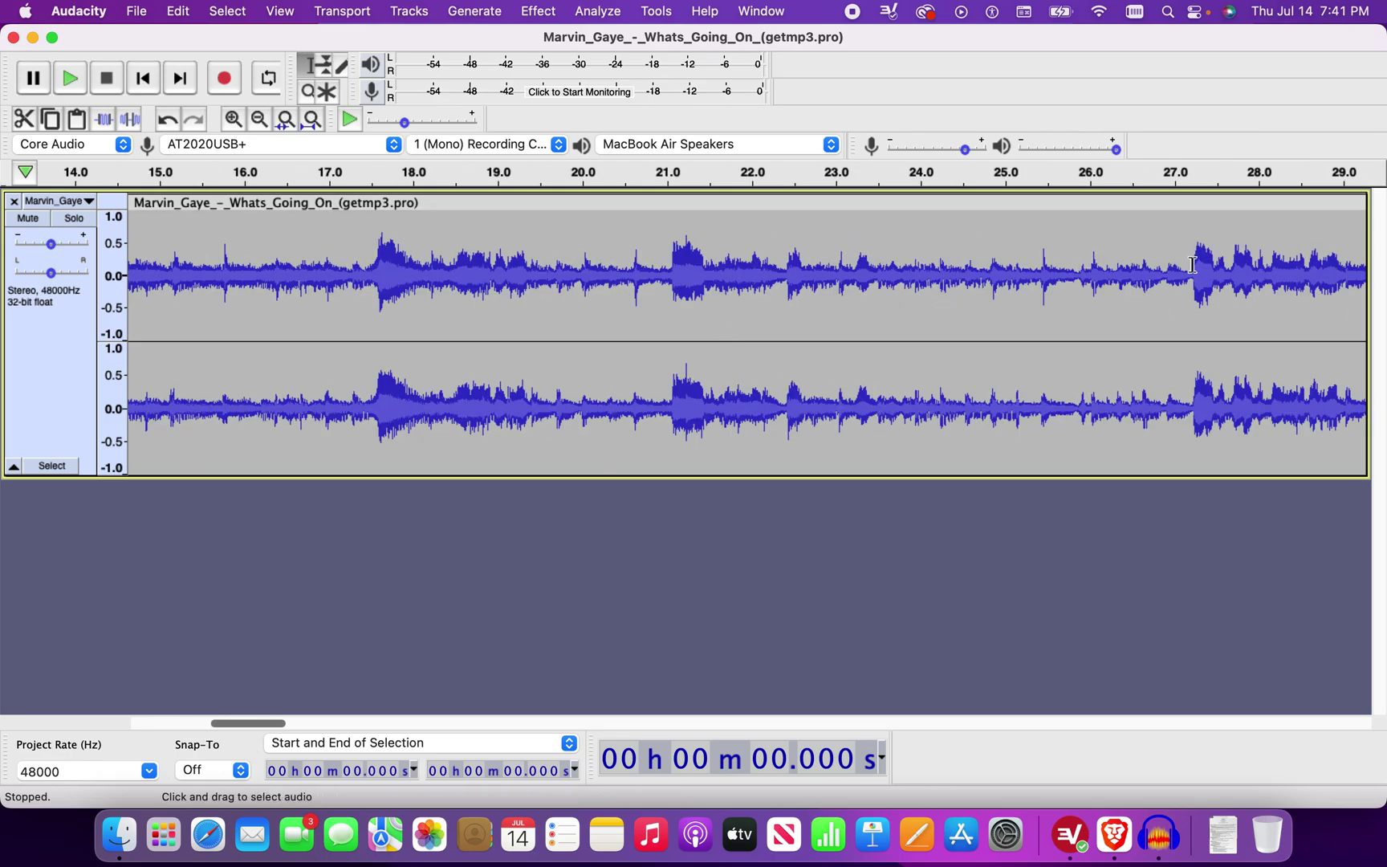
drag(1194, 258, 365, 305)
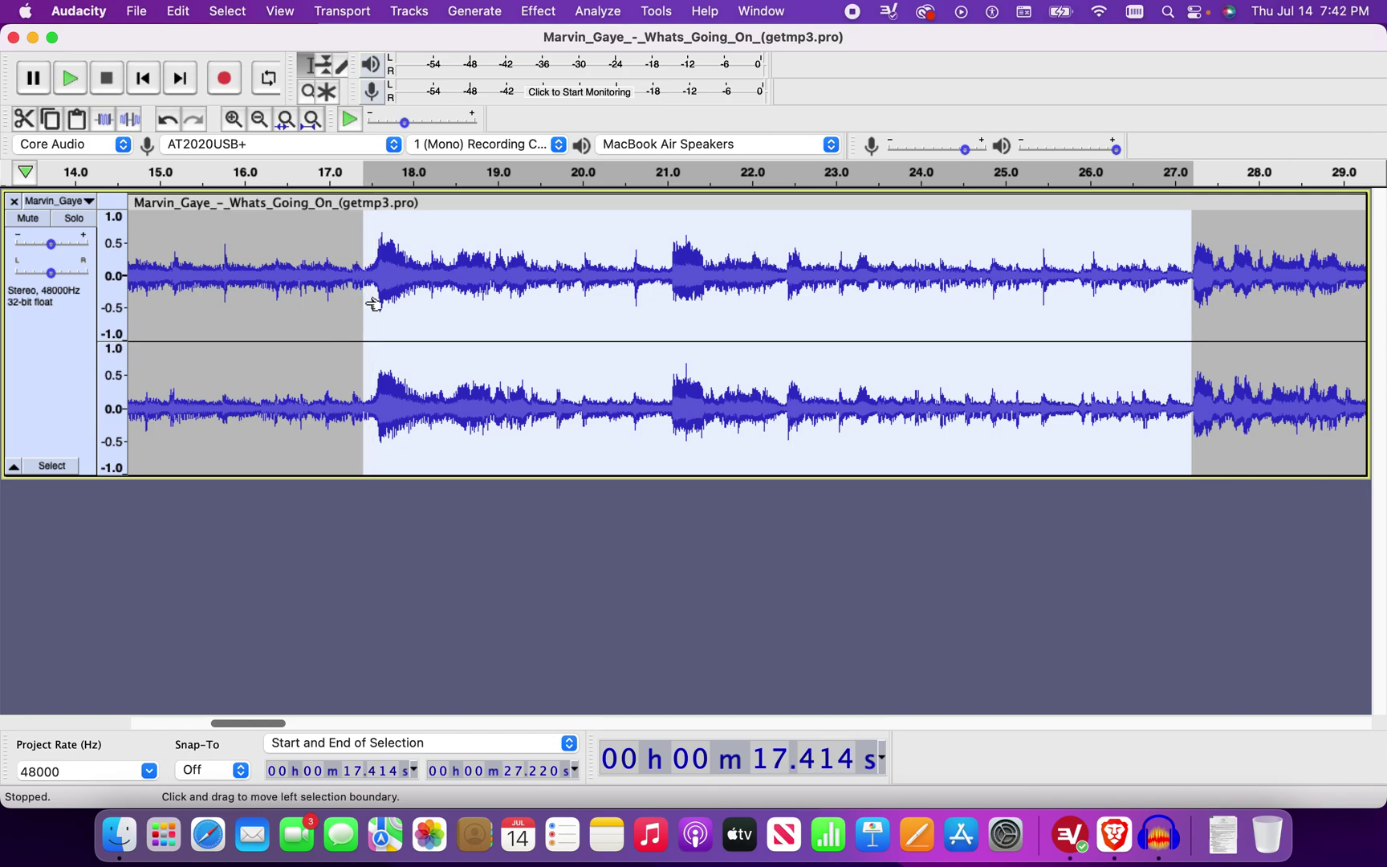
click(70, 79)
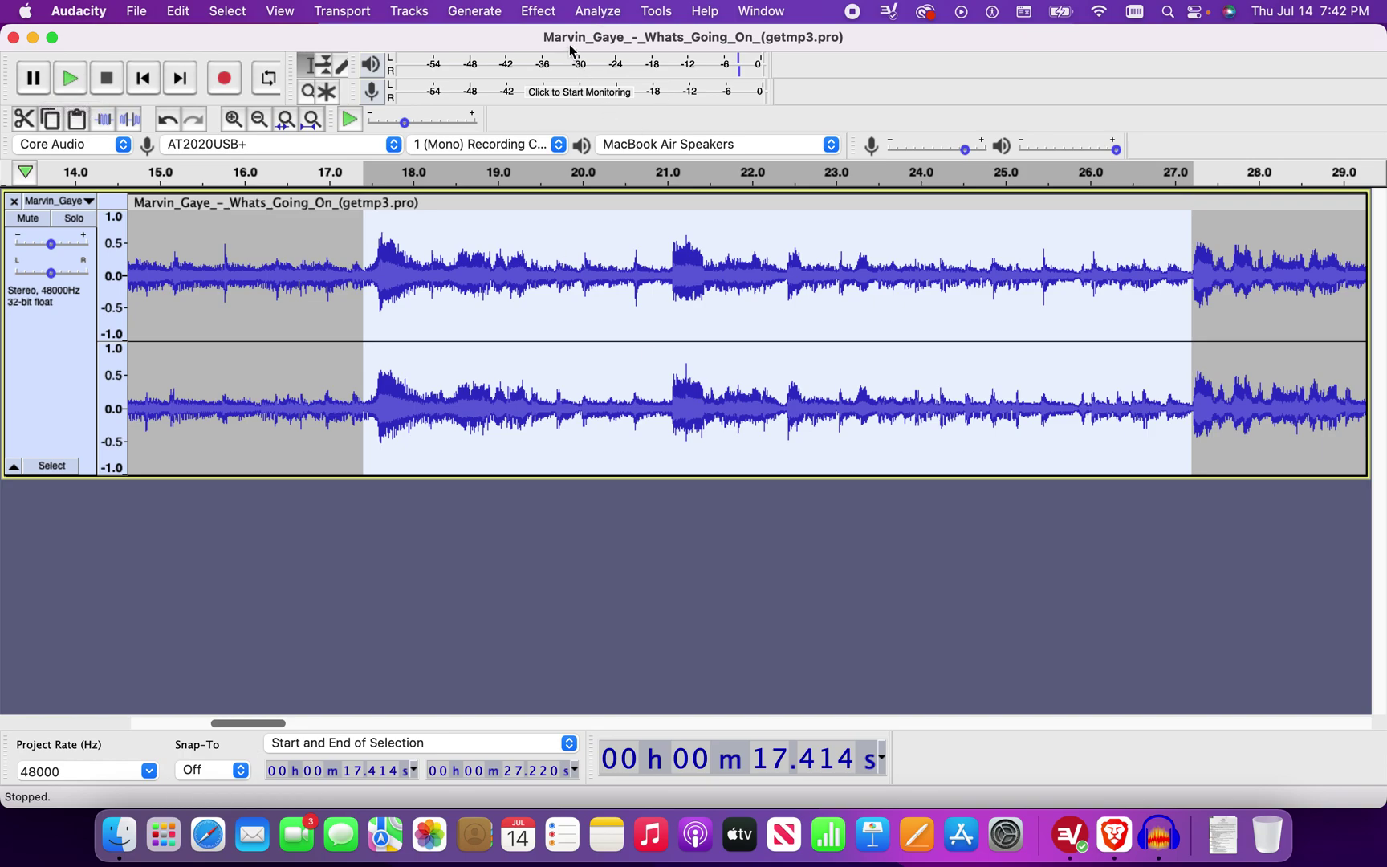
click(536, 14)
mouse_move(632, 793)
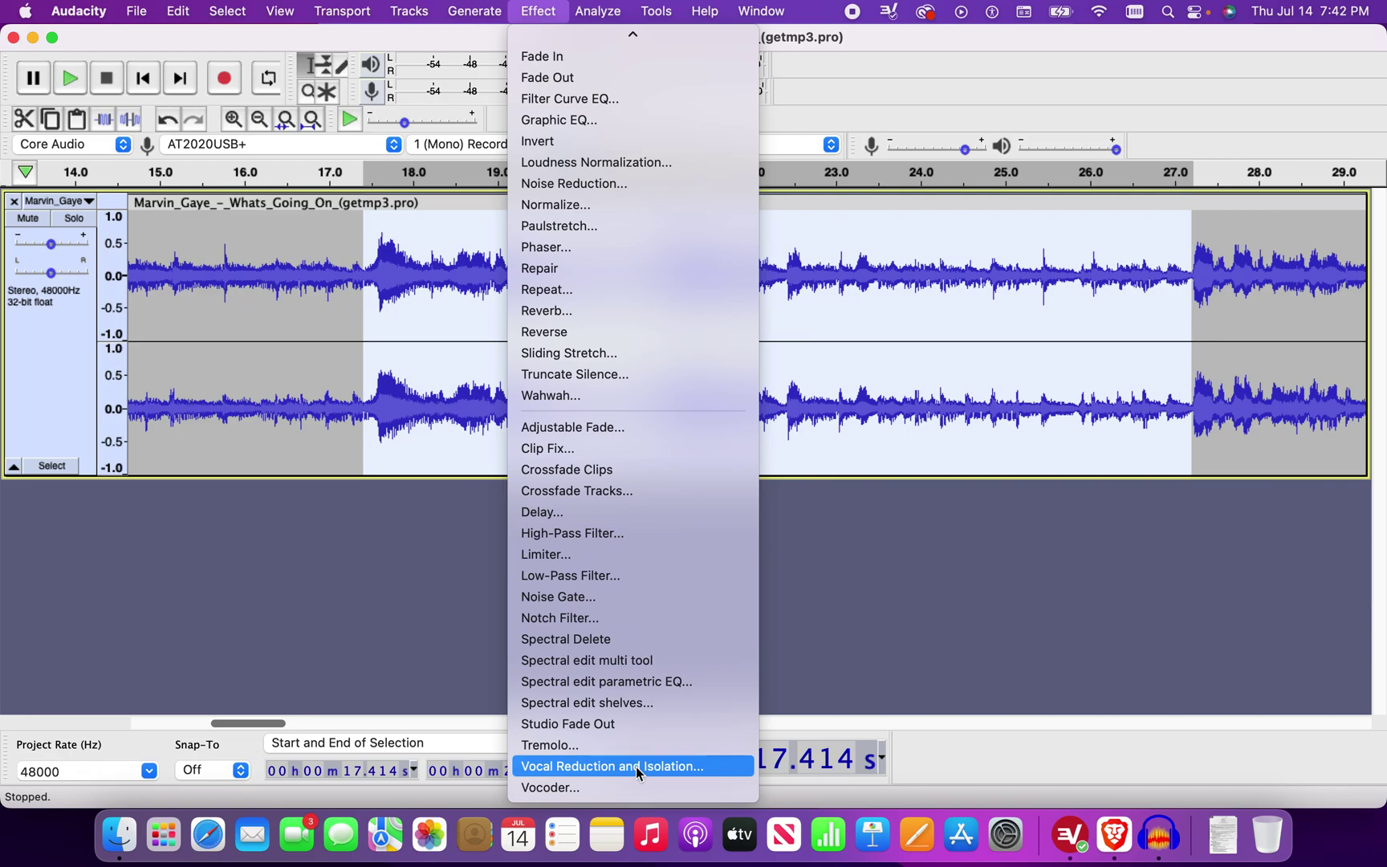
click(636, 766)
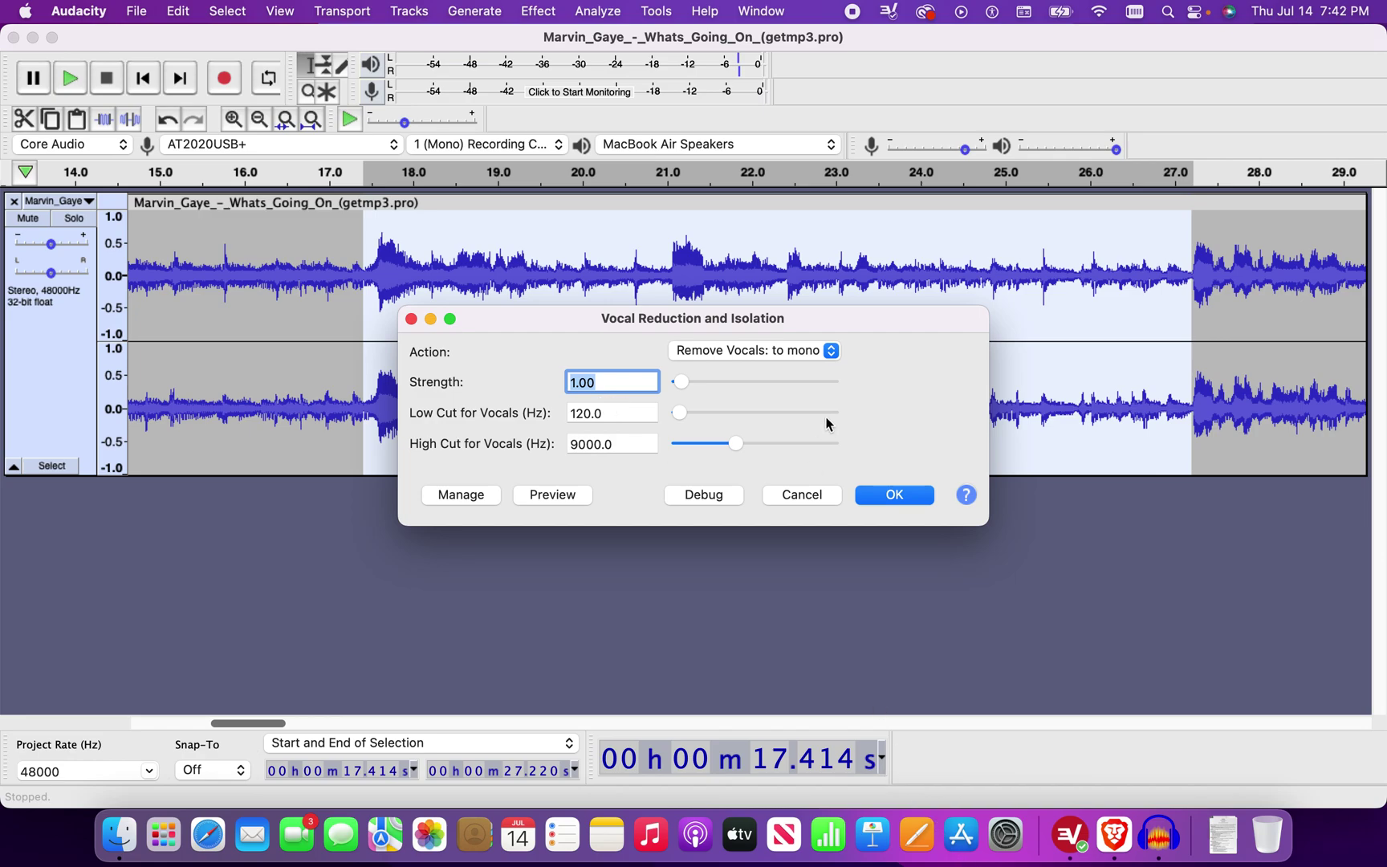
click(898, 496)
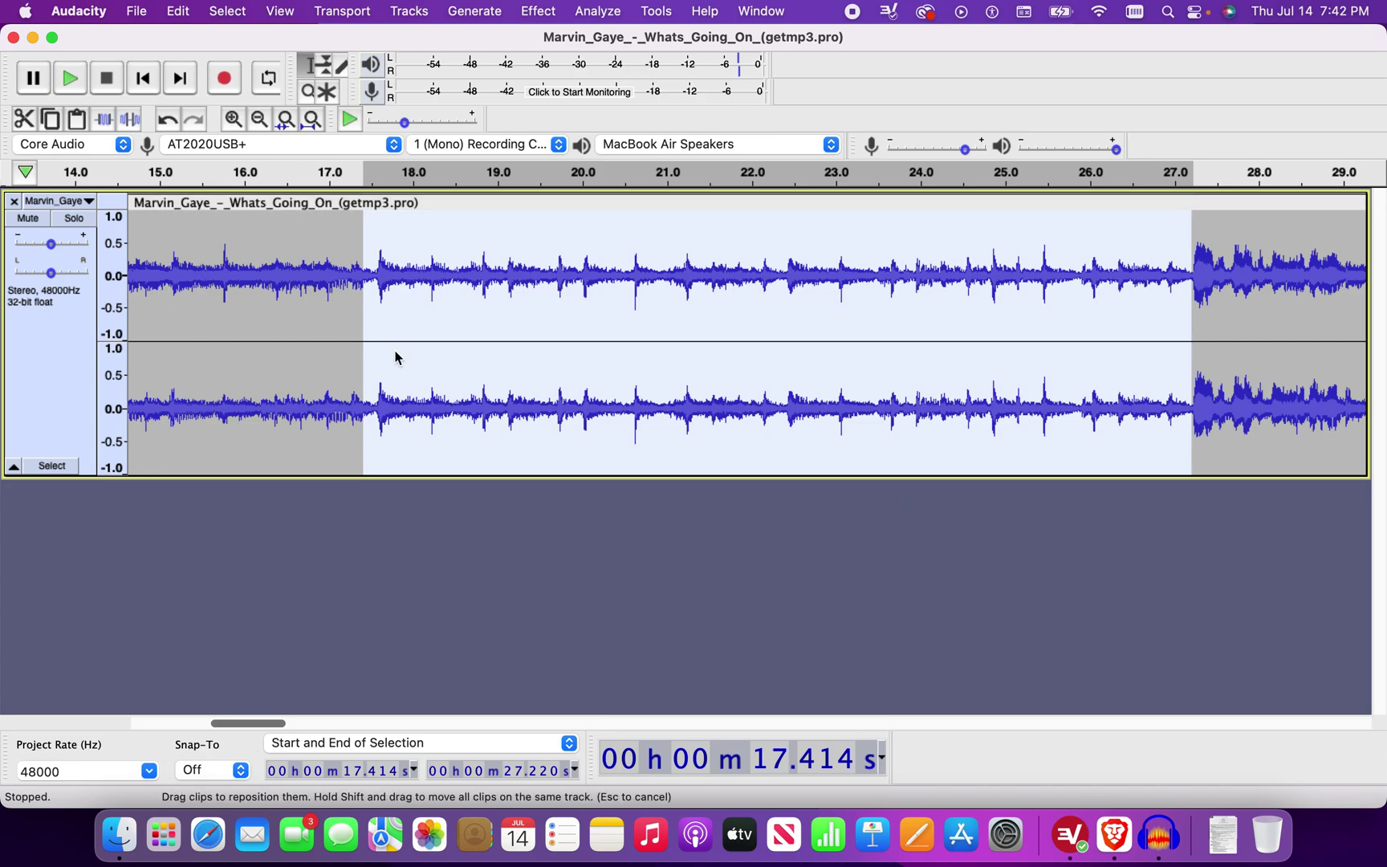
click(68, 78)
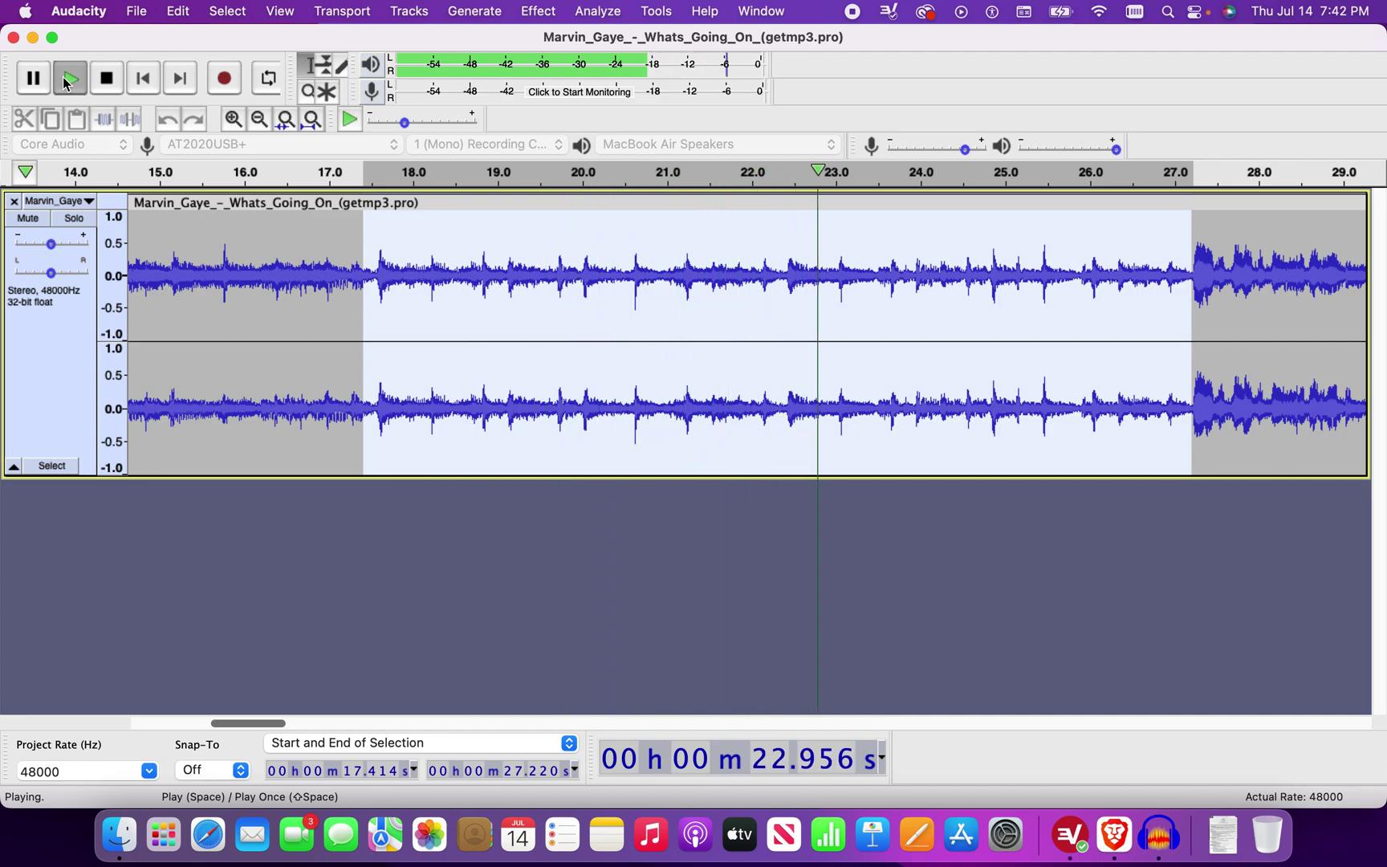
key(p)
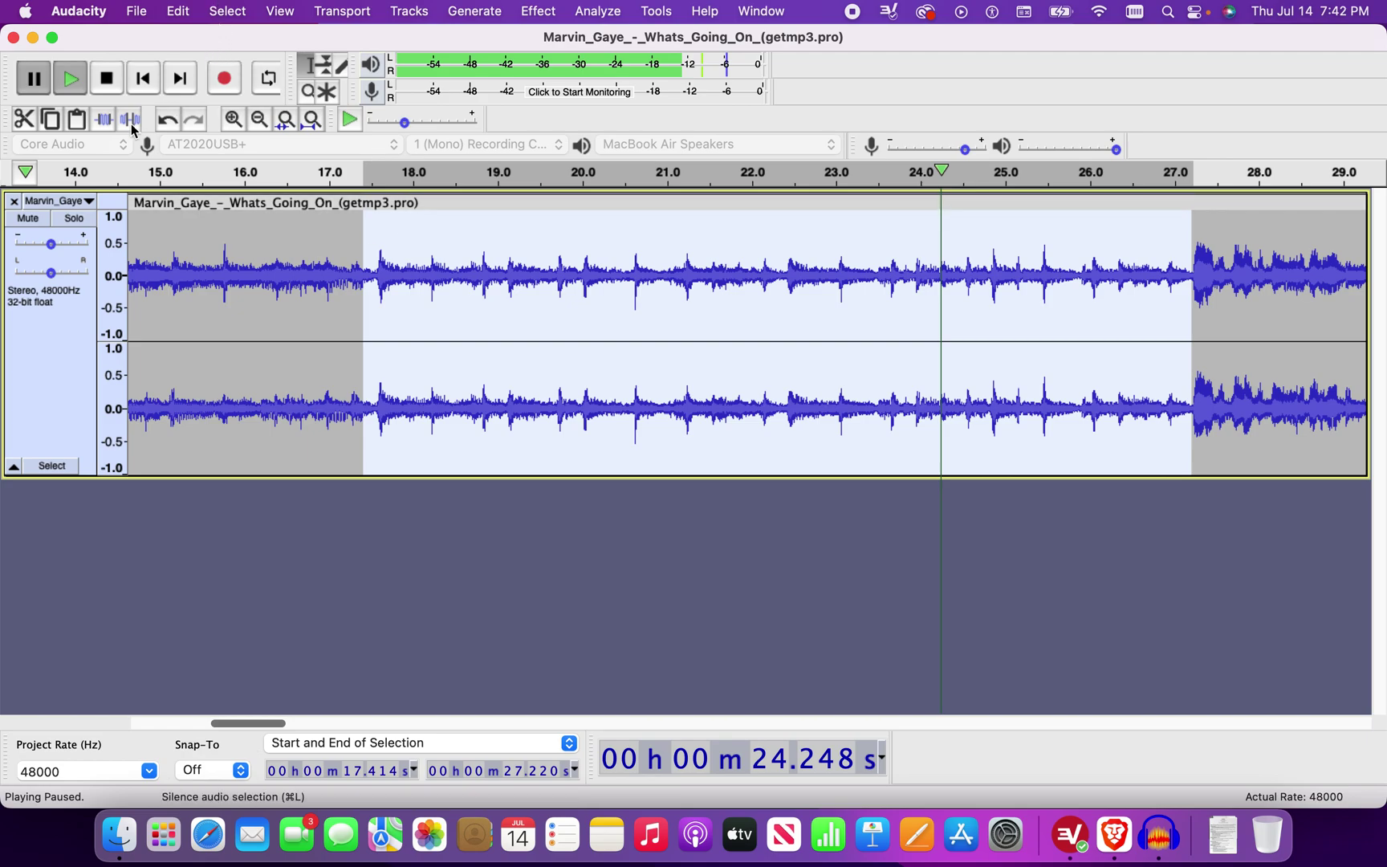
click(168, 120)
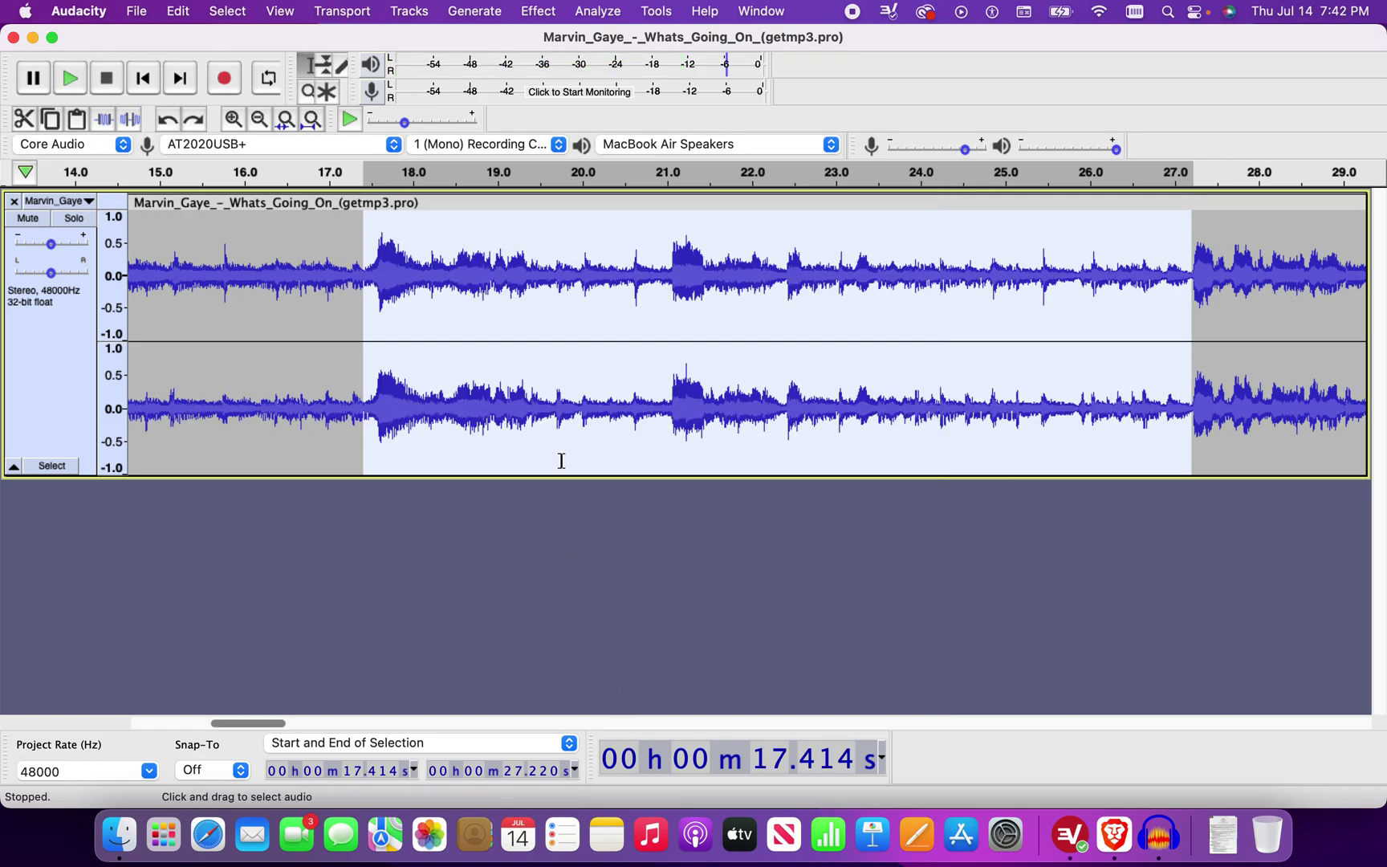
- Apply Vocal Reduction and Isolation at strength 0.80 with an 8689 Hz high cut, then play it
click(537, 11)
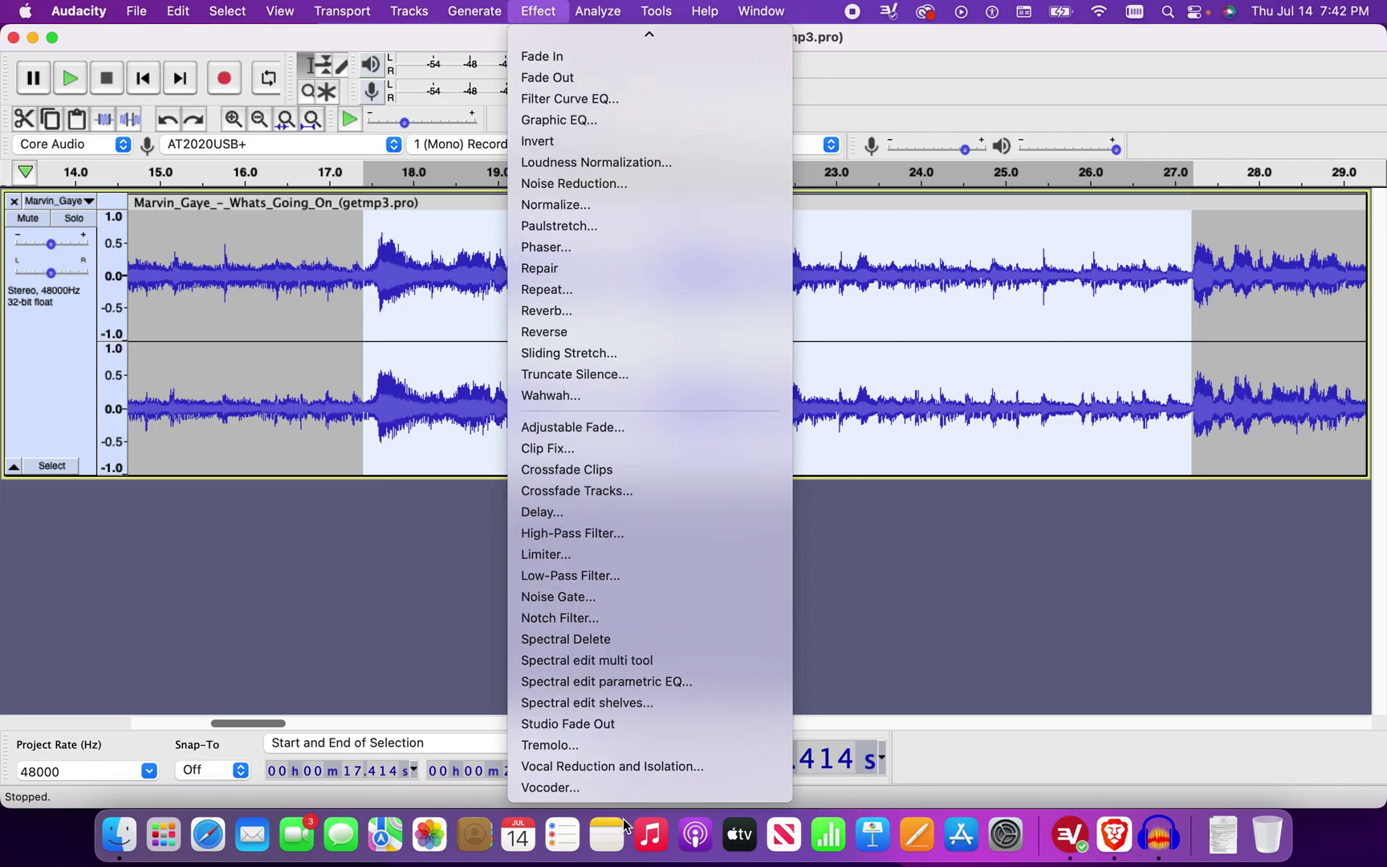
click(626, 769)
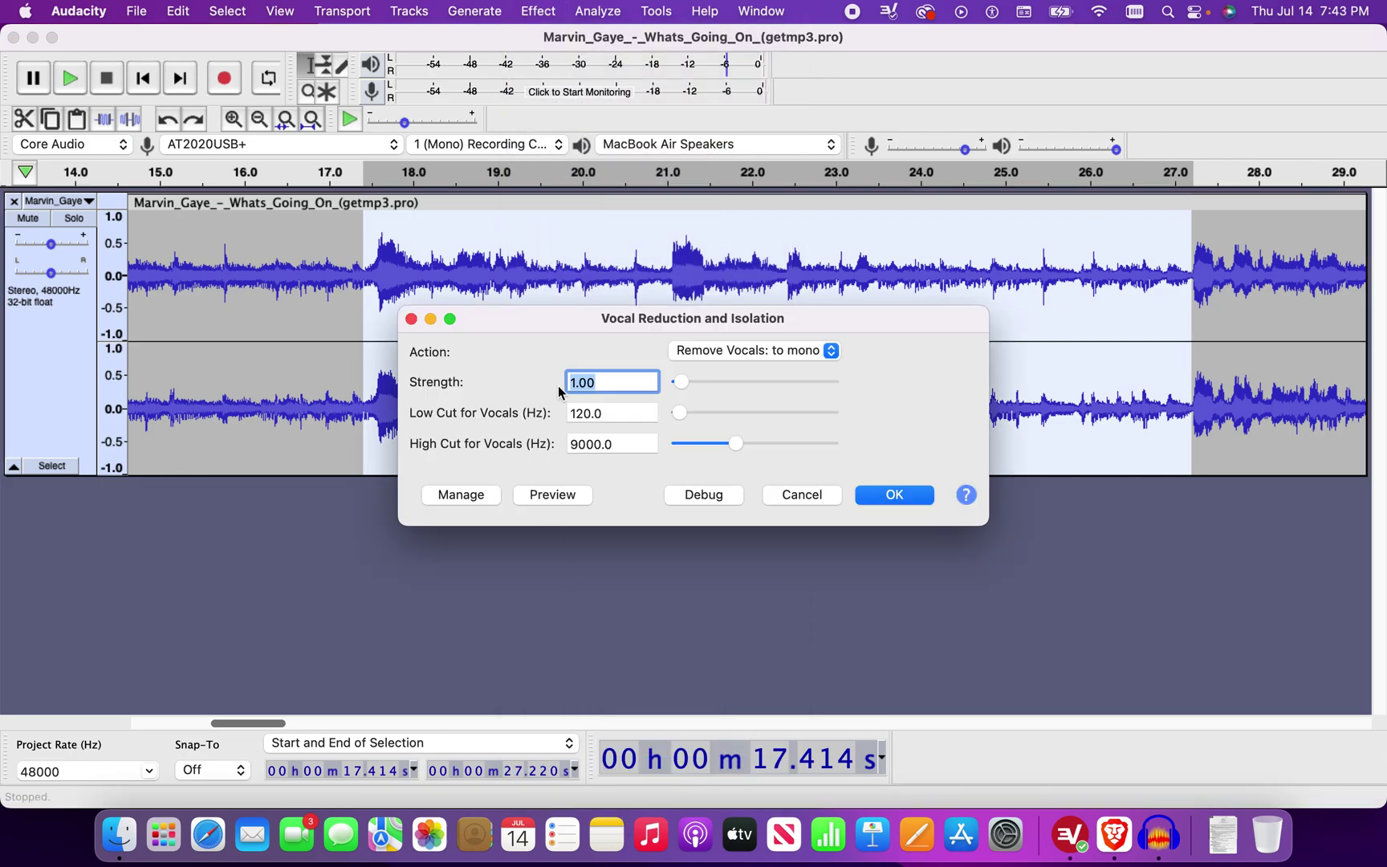
drag(680, 385, 678, 381)
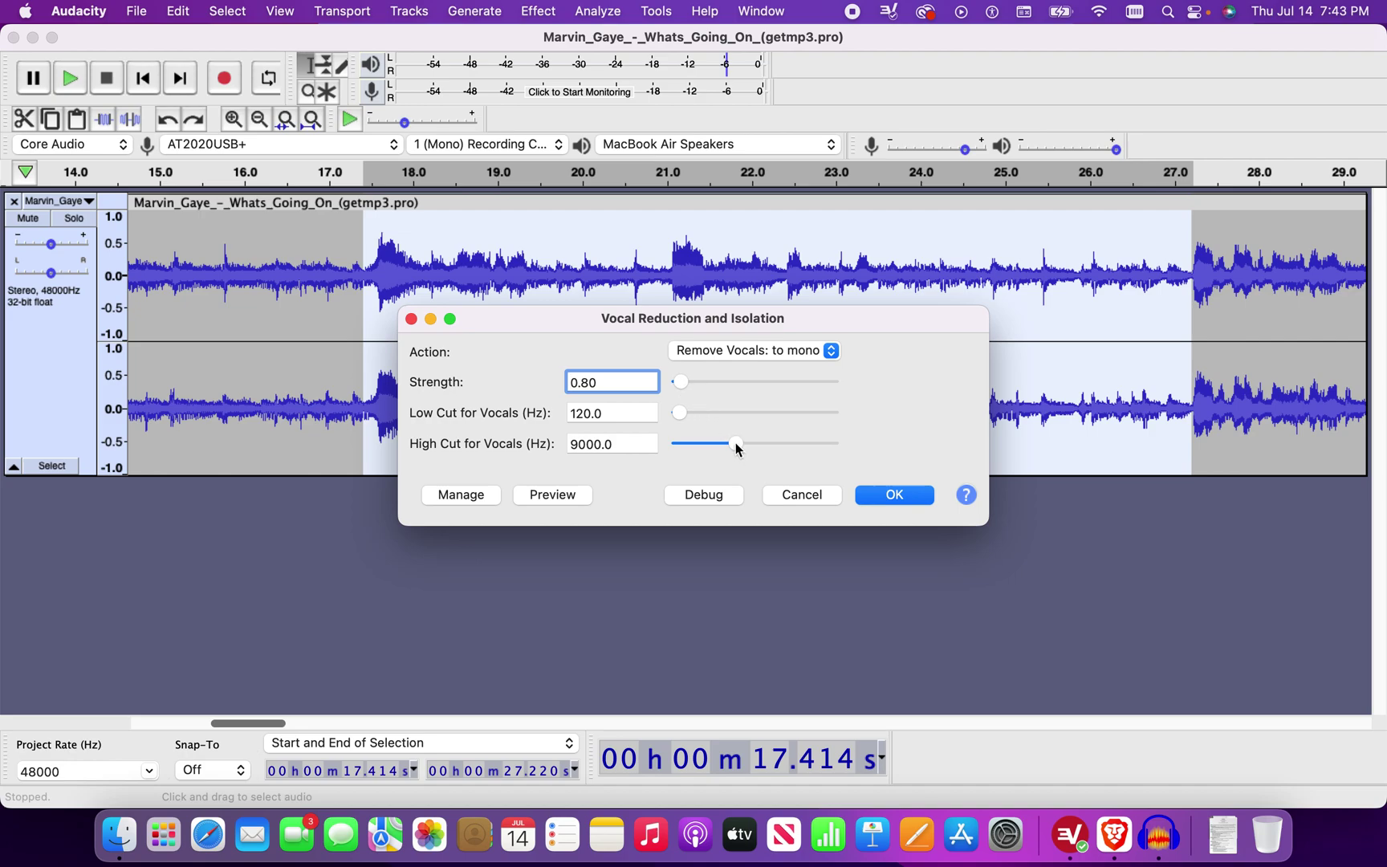
drag(736, 448, 731, 450)
click(906, 495)
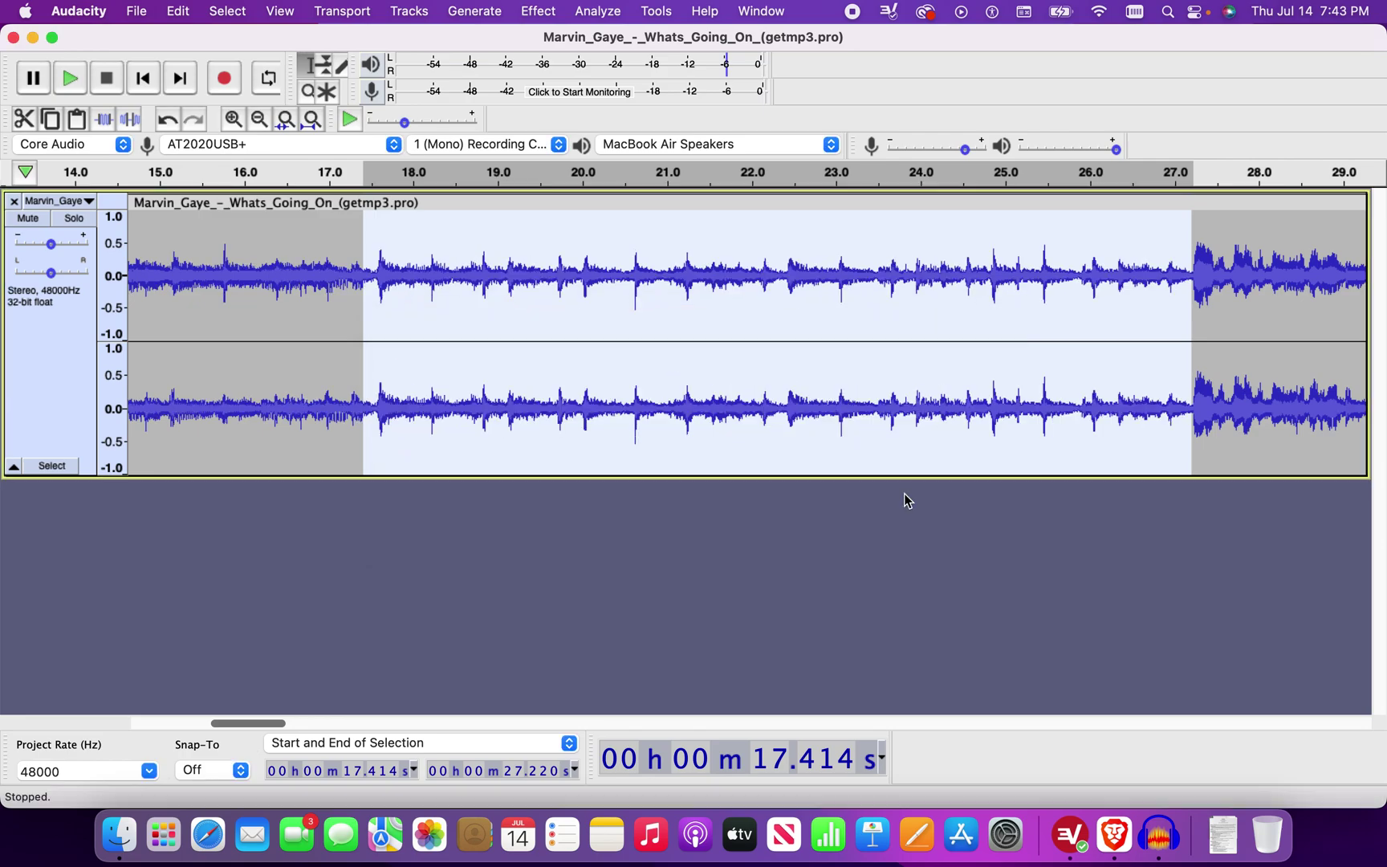
click(69, 80)
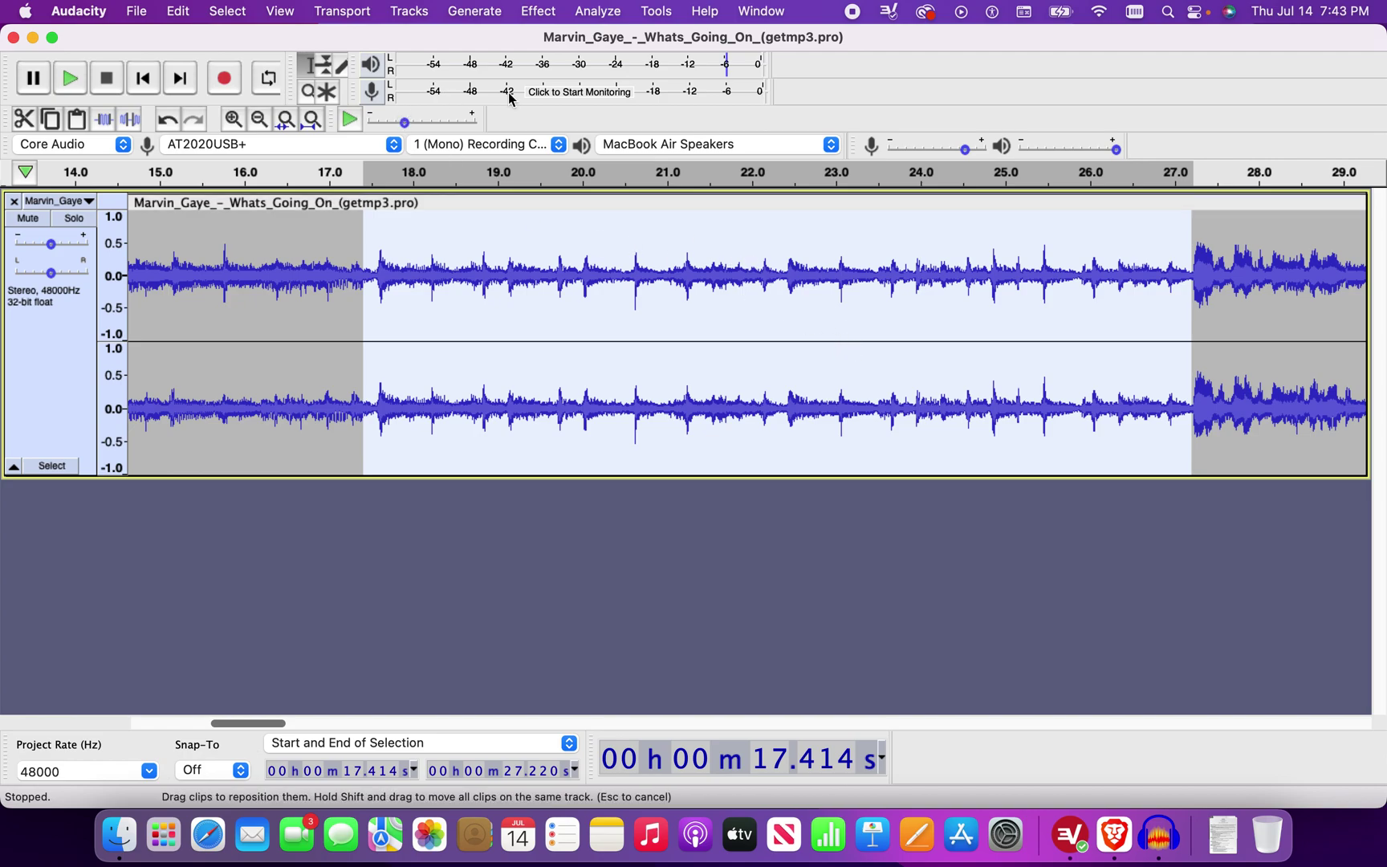
click(537, 12)
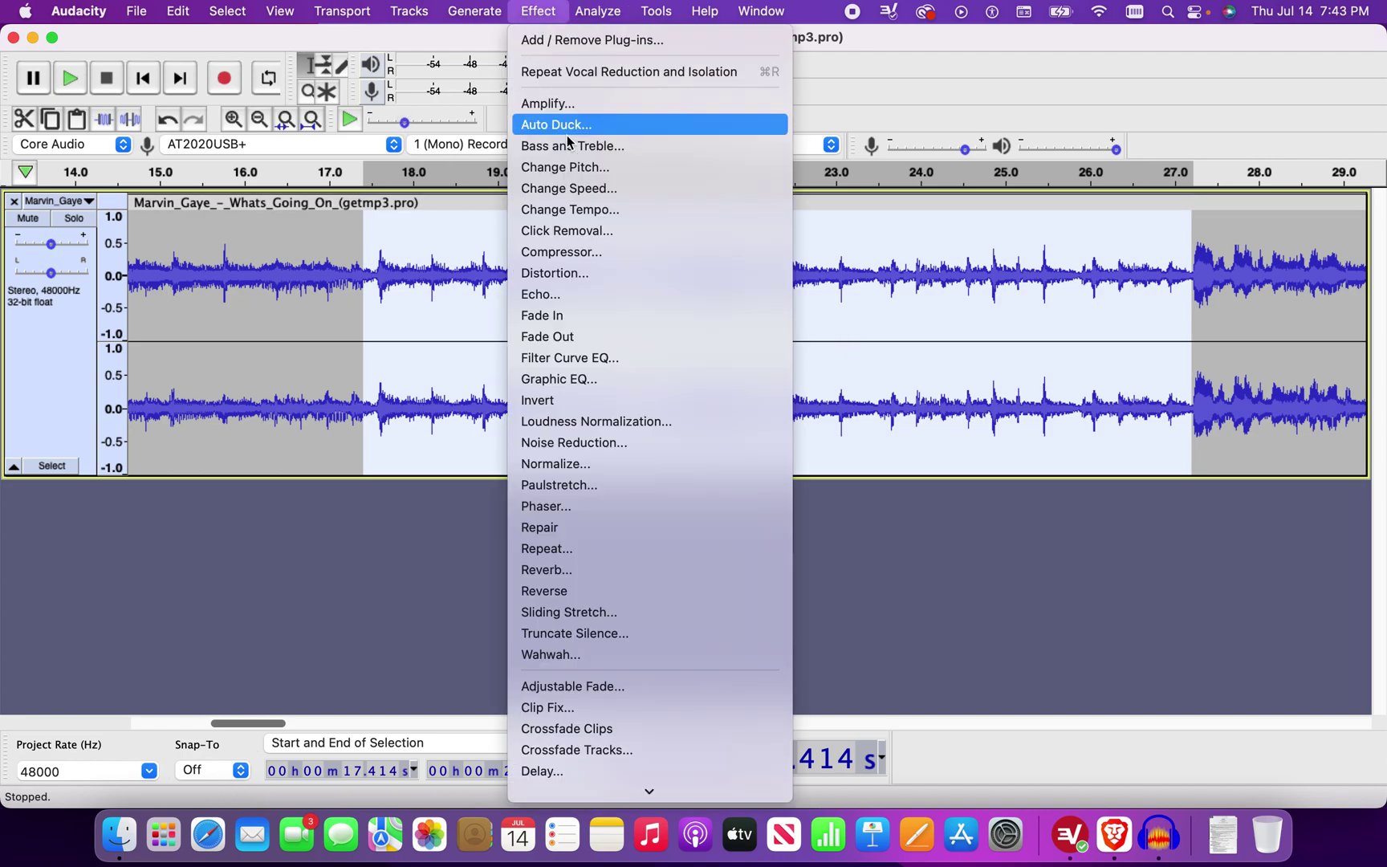
- Open the Amplify effect on the selection and cancel it without applying
click(572, 108)
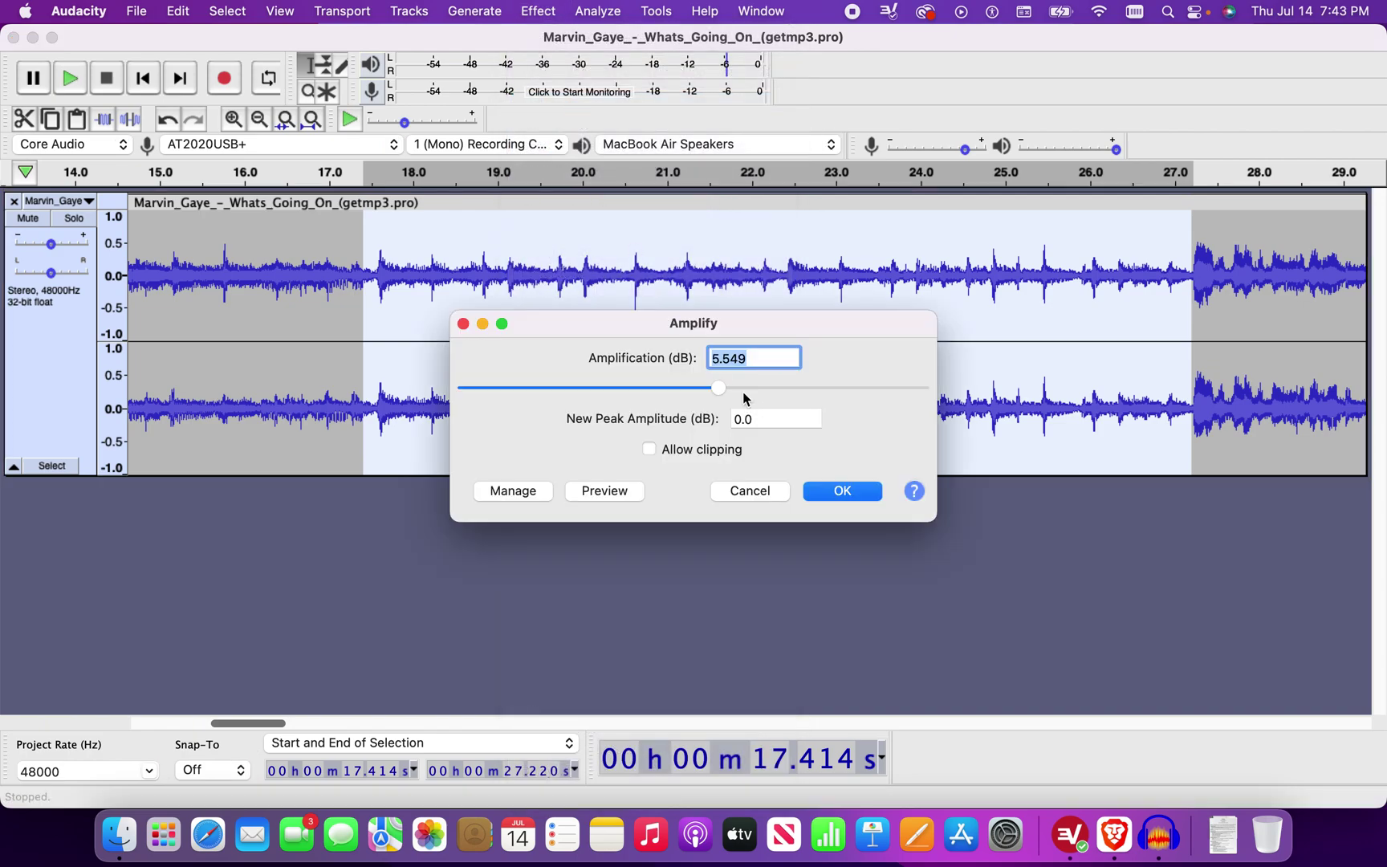
click(719, 360)
click(755, 492)
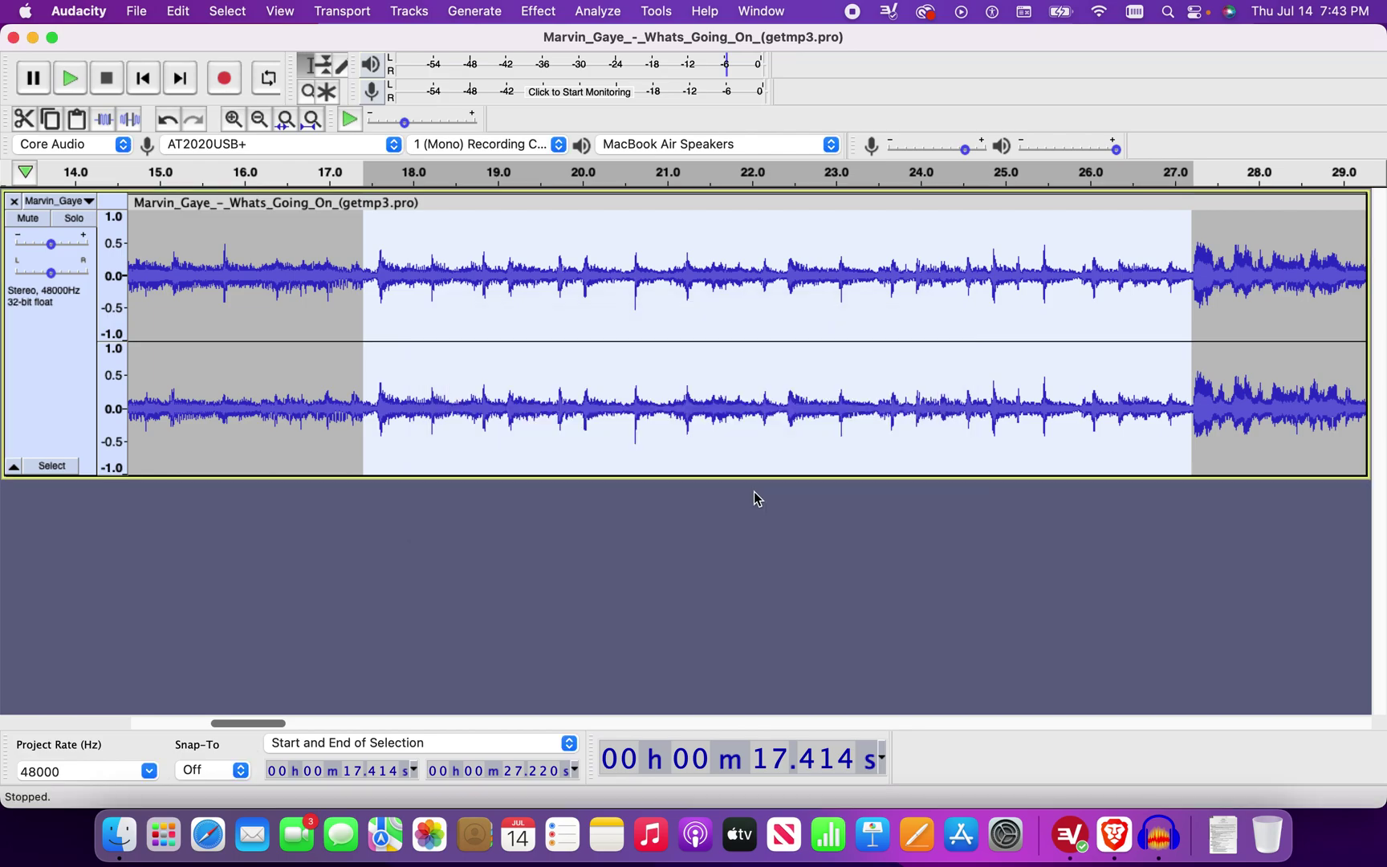
- Apply Vocal Reduction and Isolation with a 9553 Hz high cut, then play and pause the passage
click(539, 14)
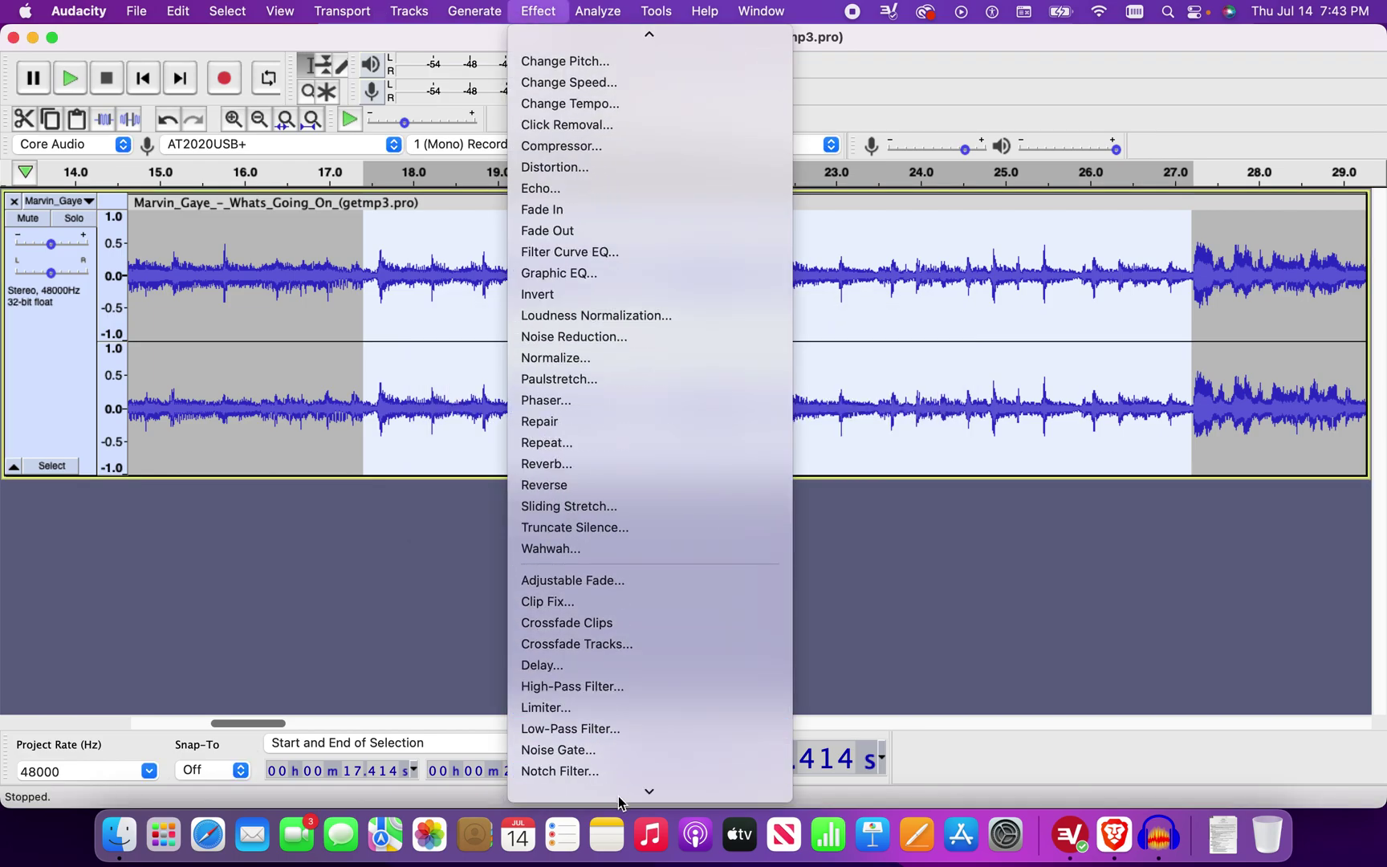
click(613, 766)
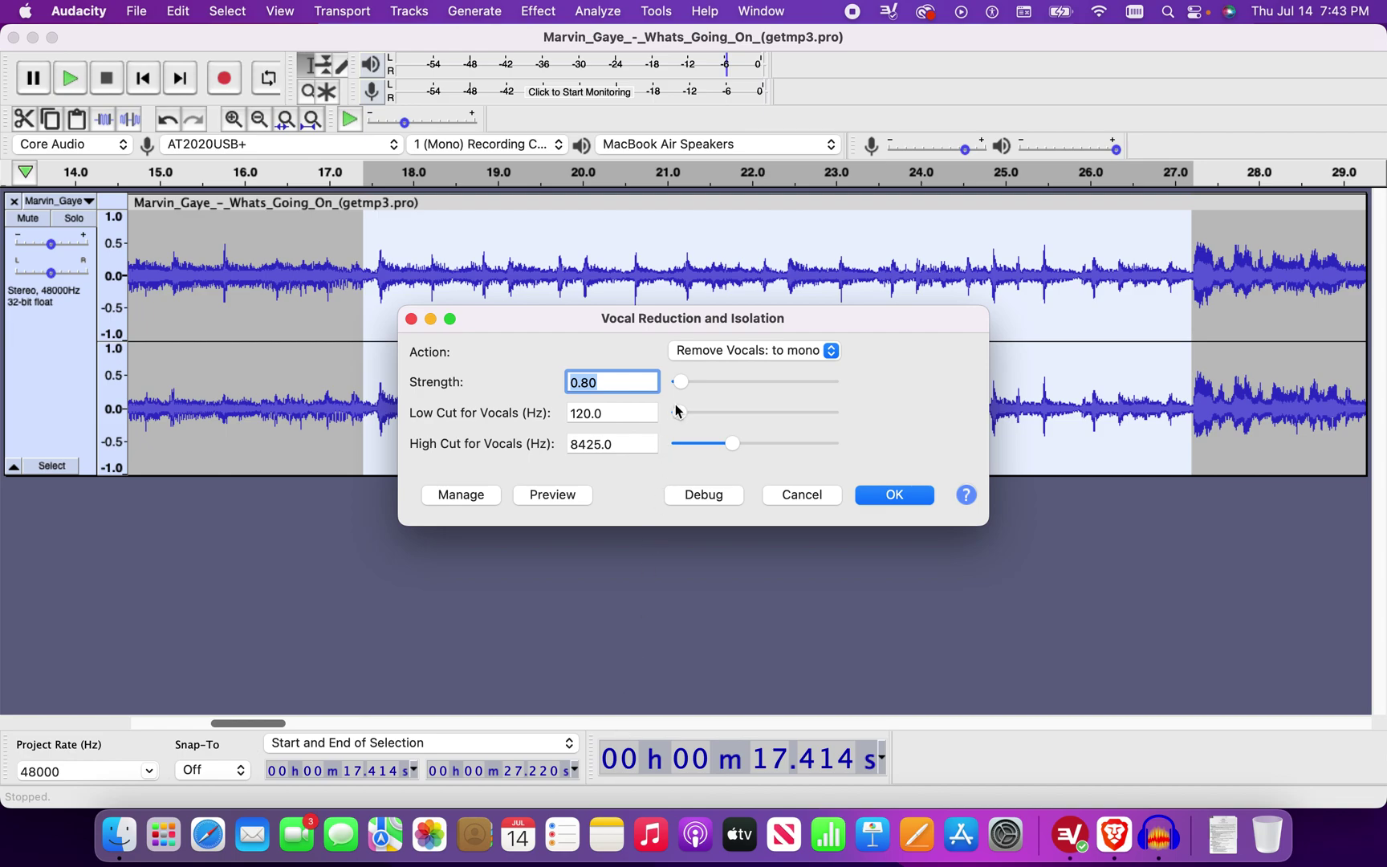
drag(733, 448, 738, 444)
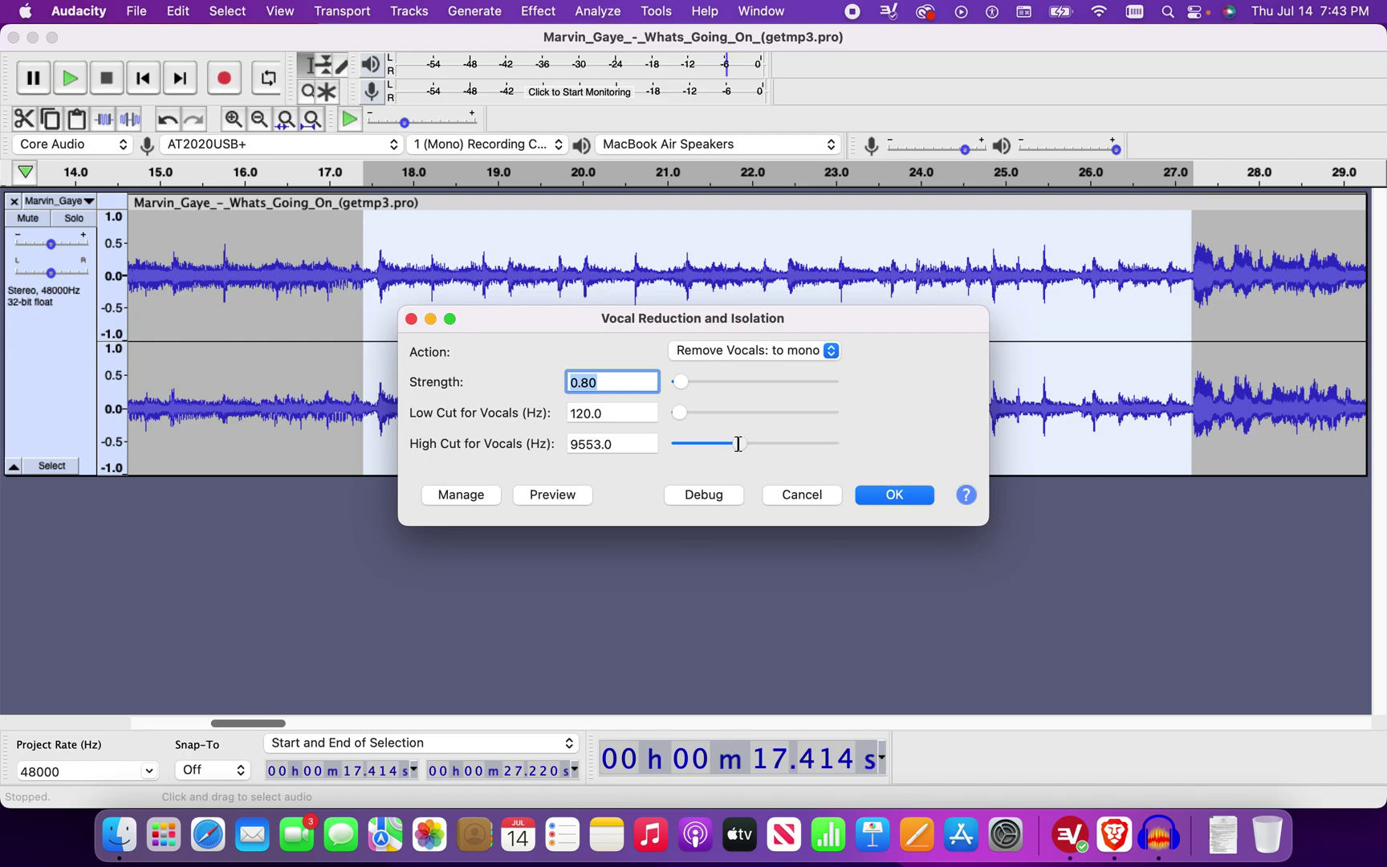
click(901, 496)
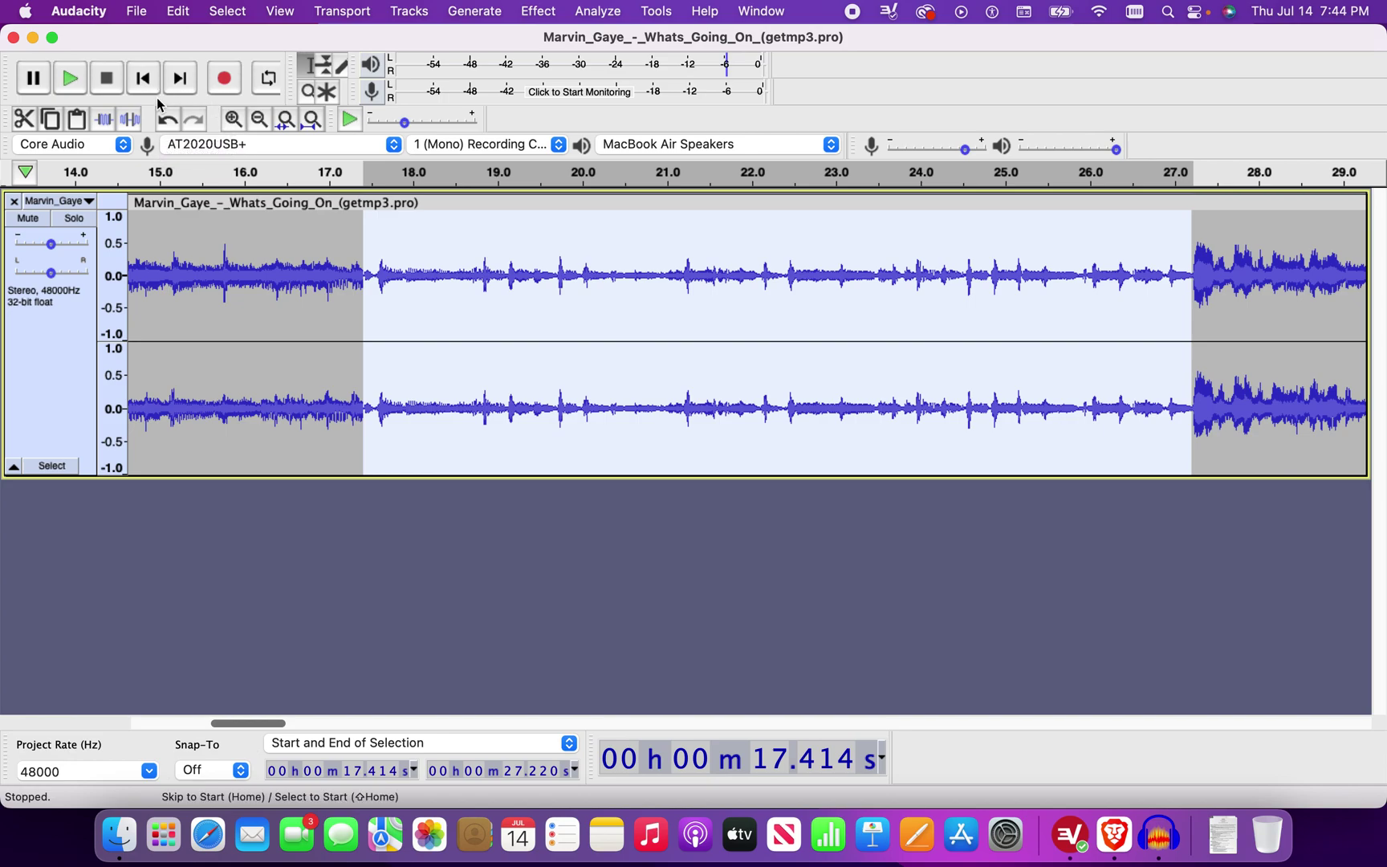
click(71, 80)
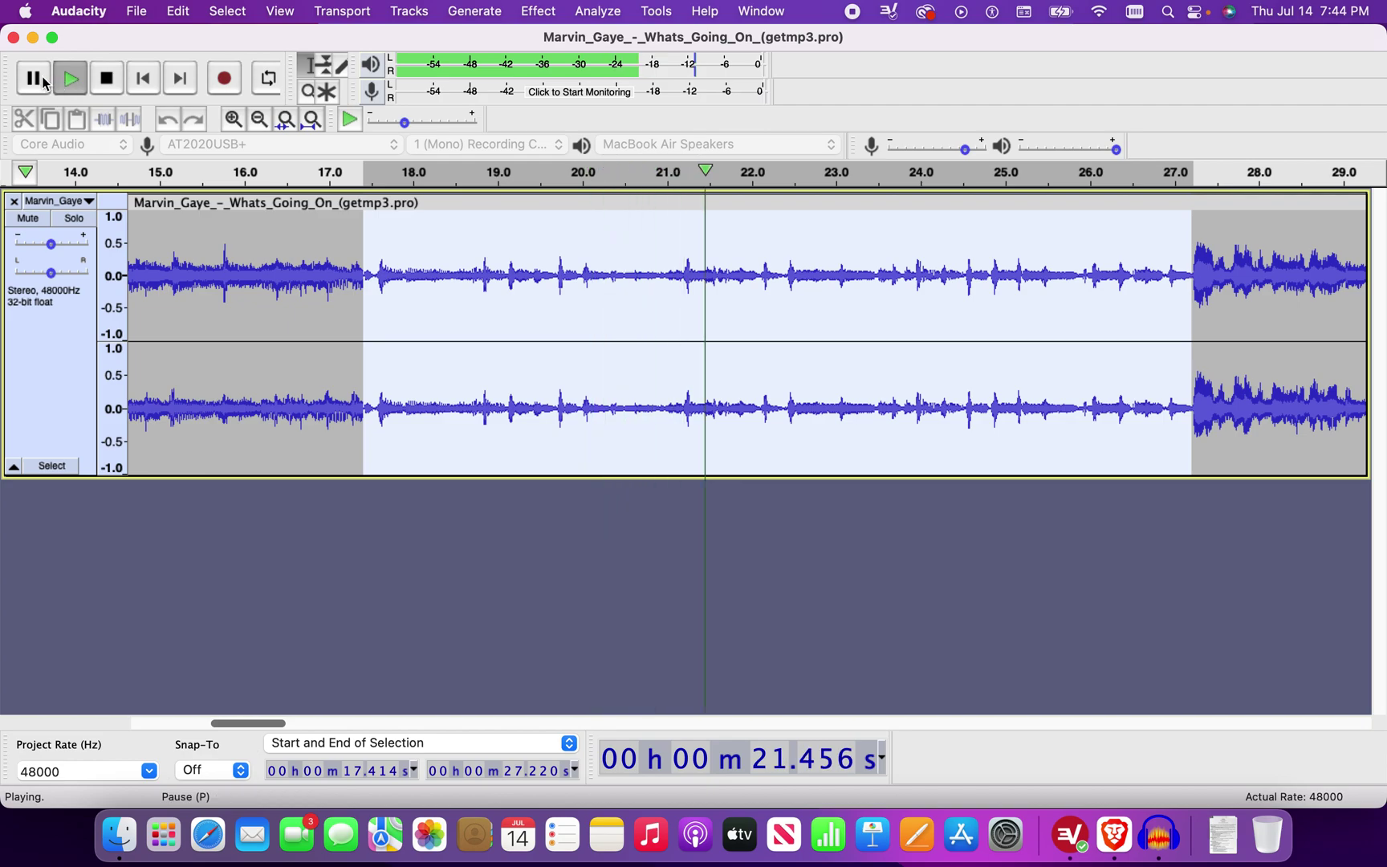
click(33, 77)
- Undo the previous reduction and set Vocal Reduction's high cut to 9000 Hz
click(167, 120)
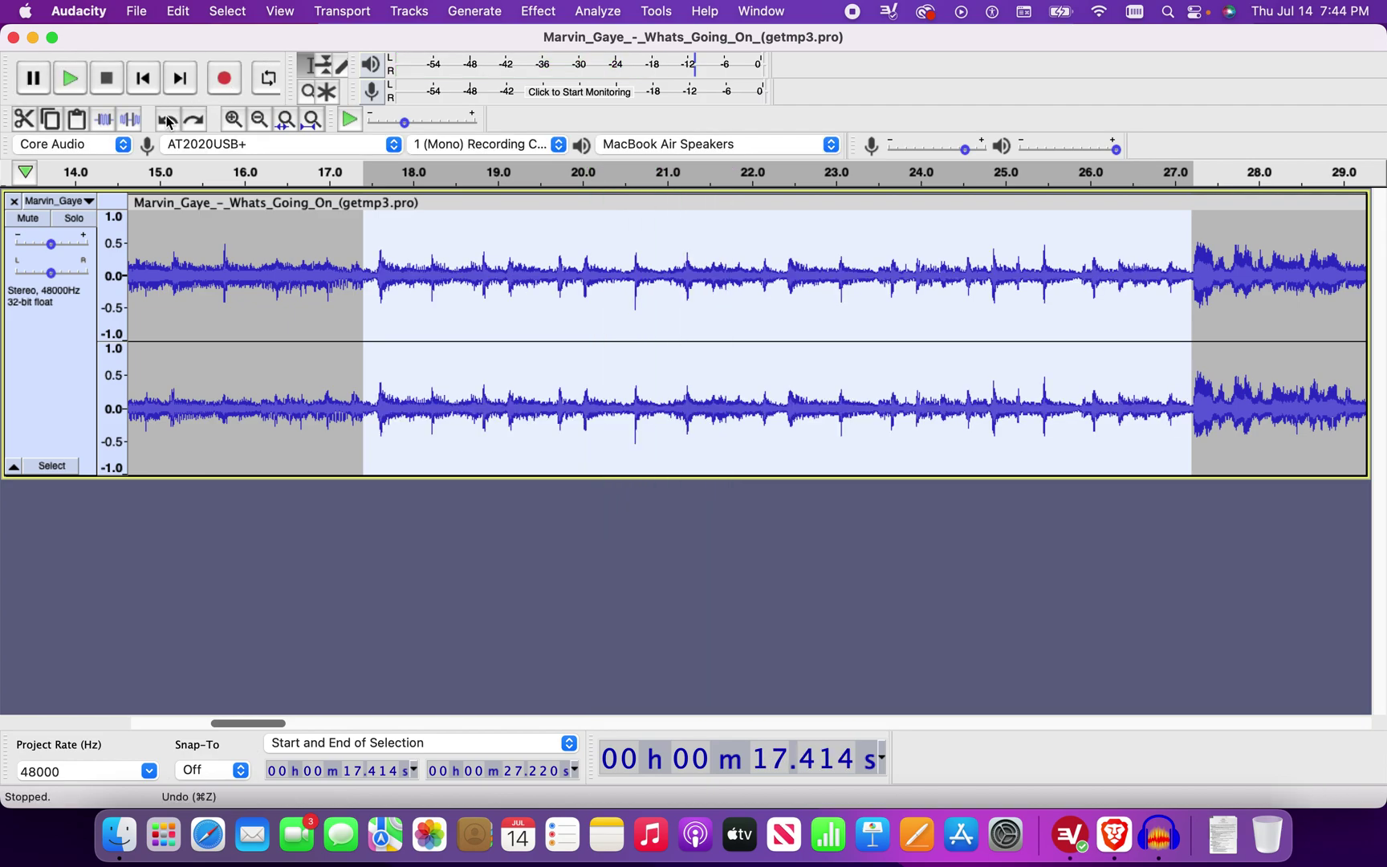
click(538, 11)
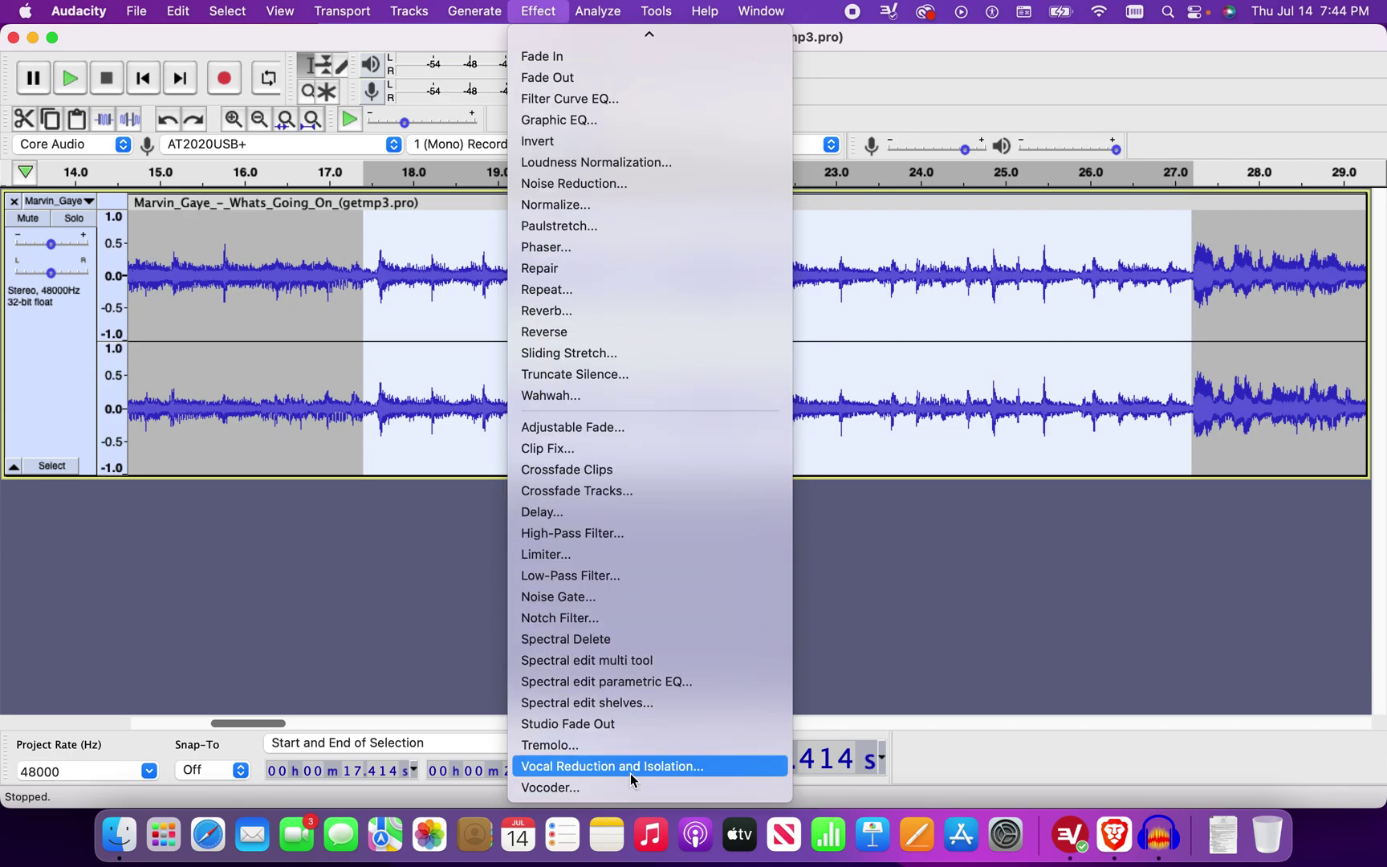
click(629, 768)
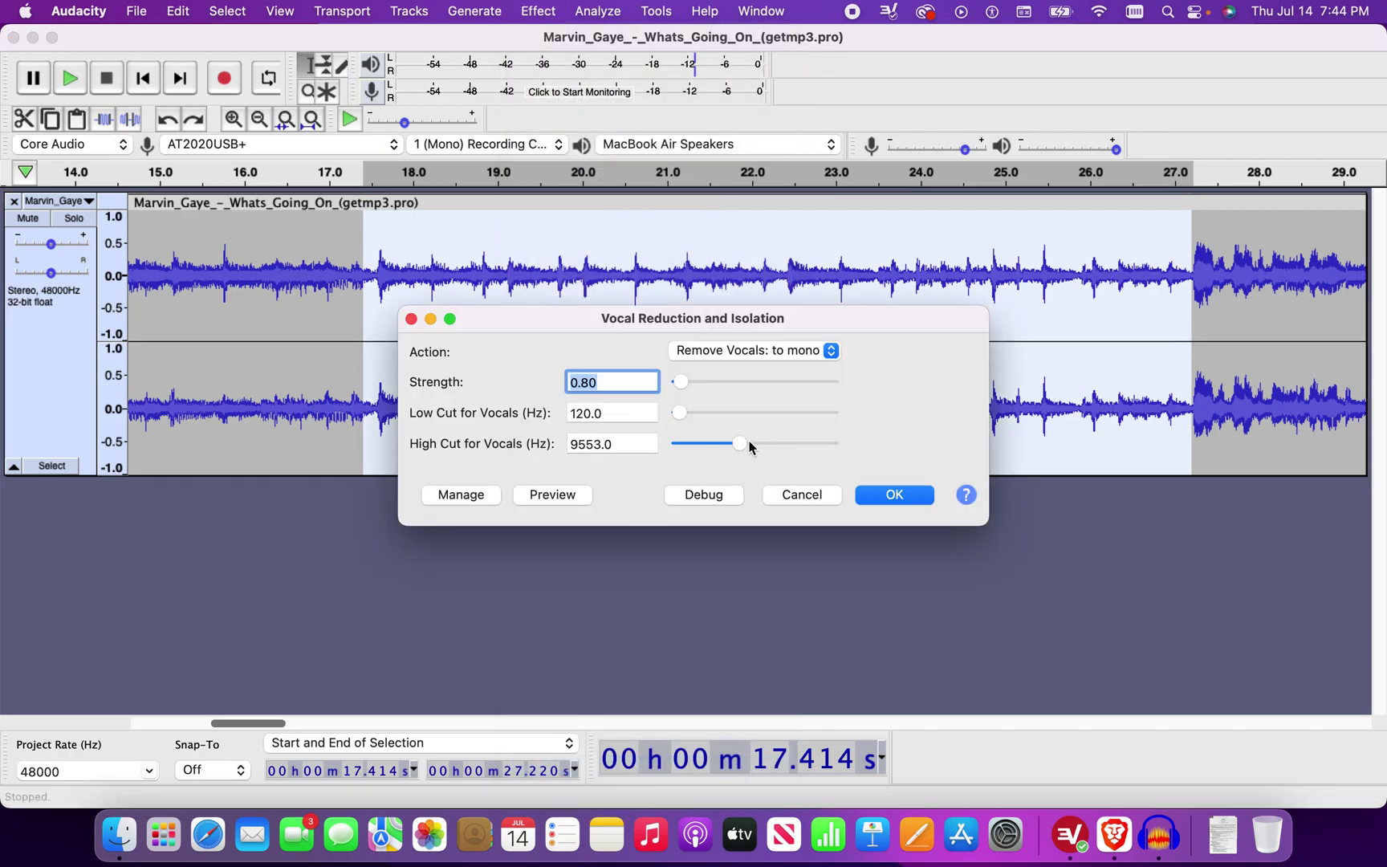
drag(738, 444, 736, 443)
click(601, 443)
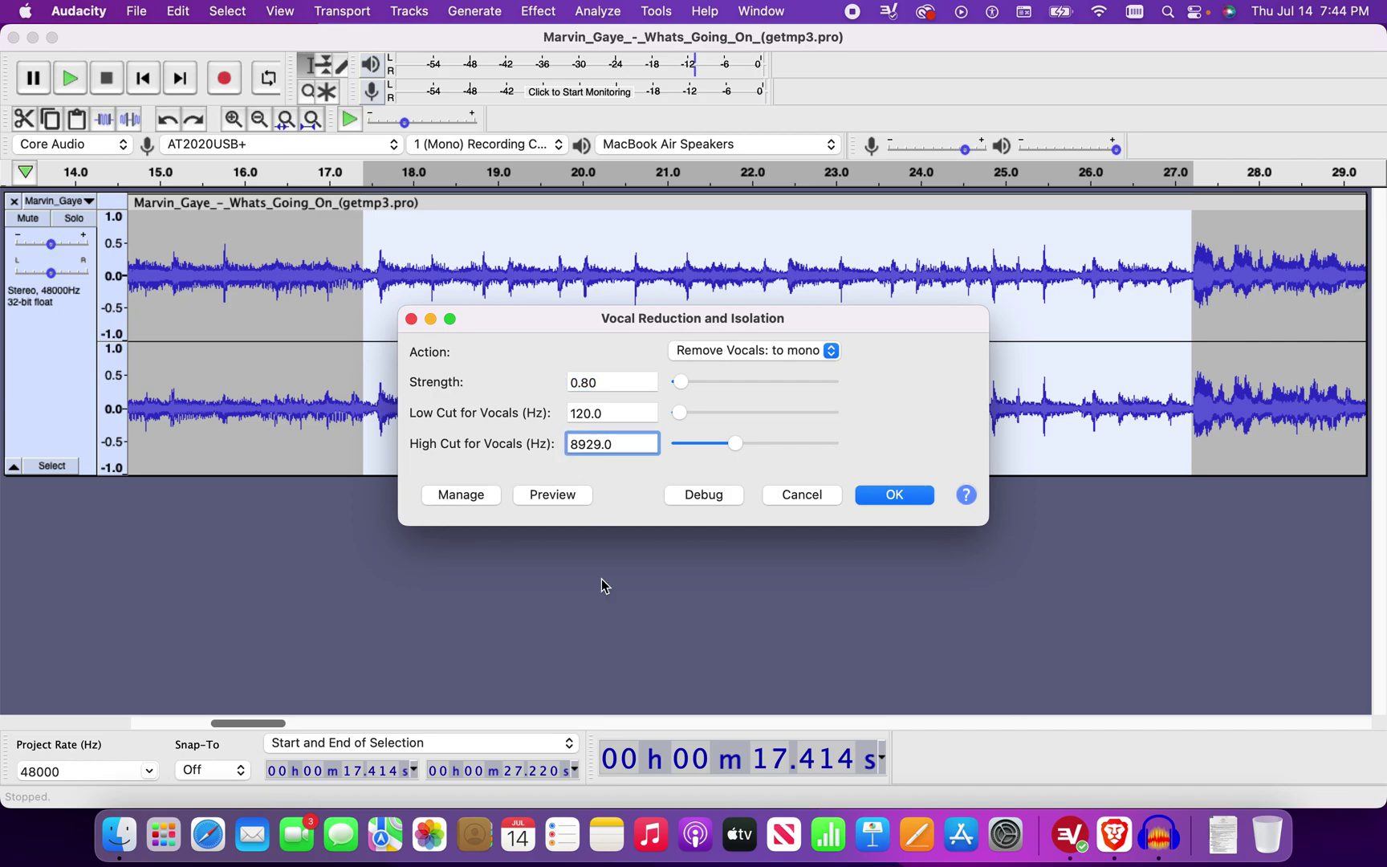
key(BackSpace)
key(BackSpace)
key(BackSpace)
key(BackSpace)
text(9000)
- Set strength to 1.0, apply the reduction, listen briefly, then undo it
click(581, 382)
key(BackSpace)
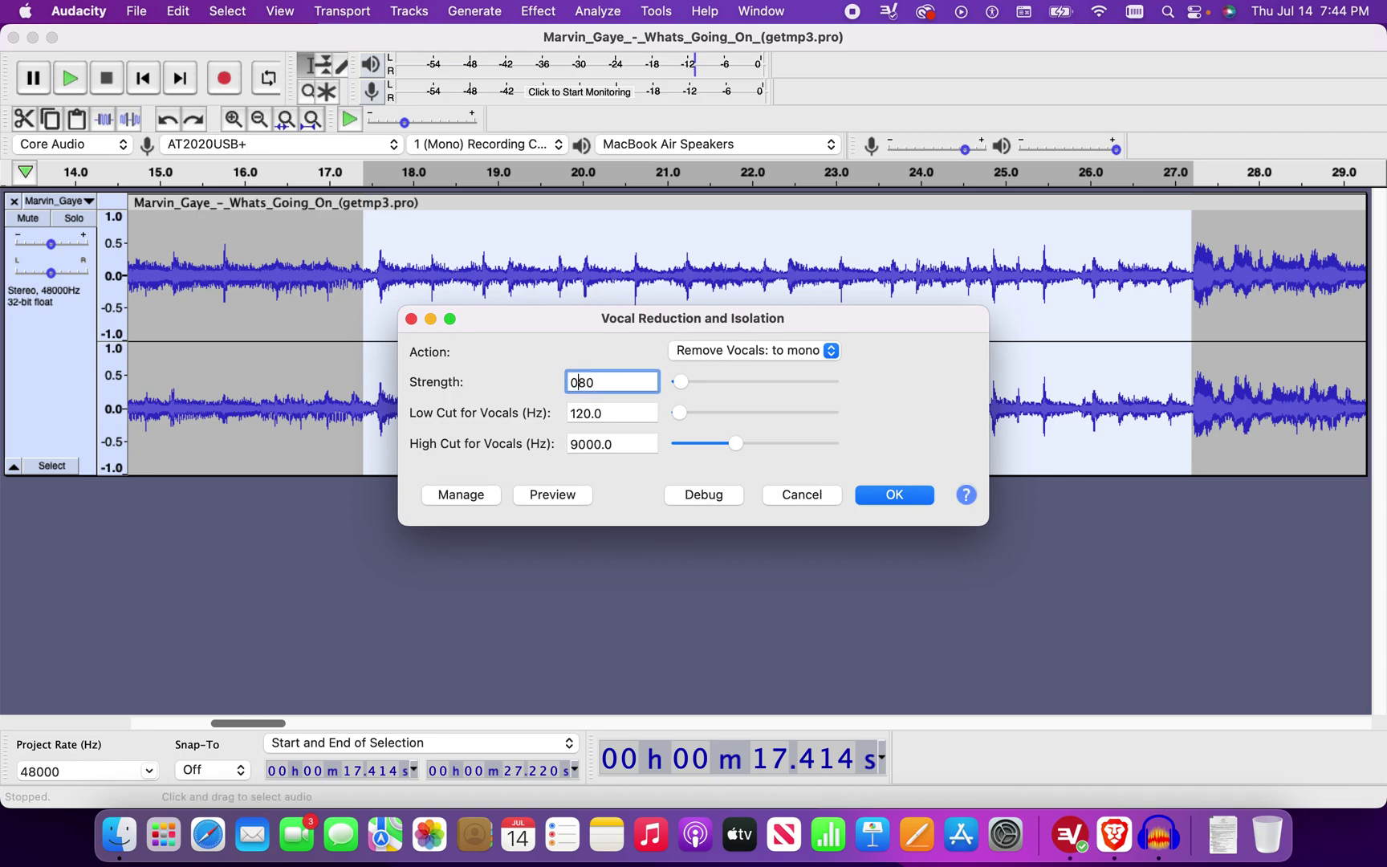
text(1.)
key(BackSpace)
text(00)
click(897, 493)
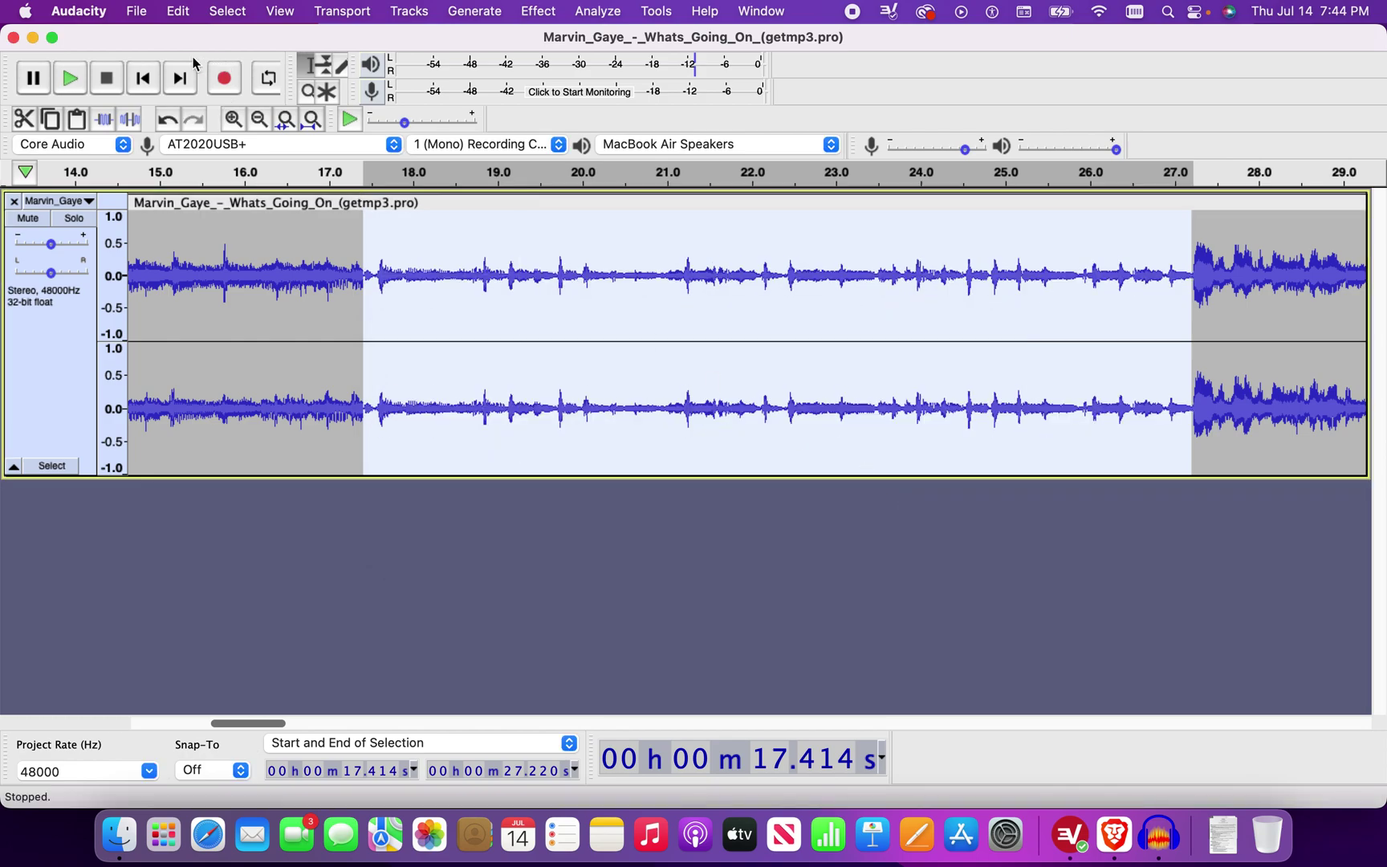
click(78, 72)
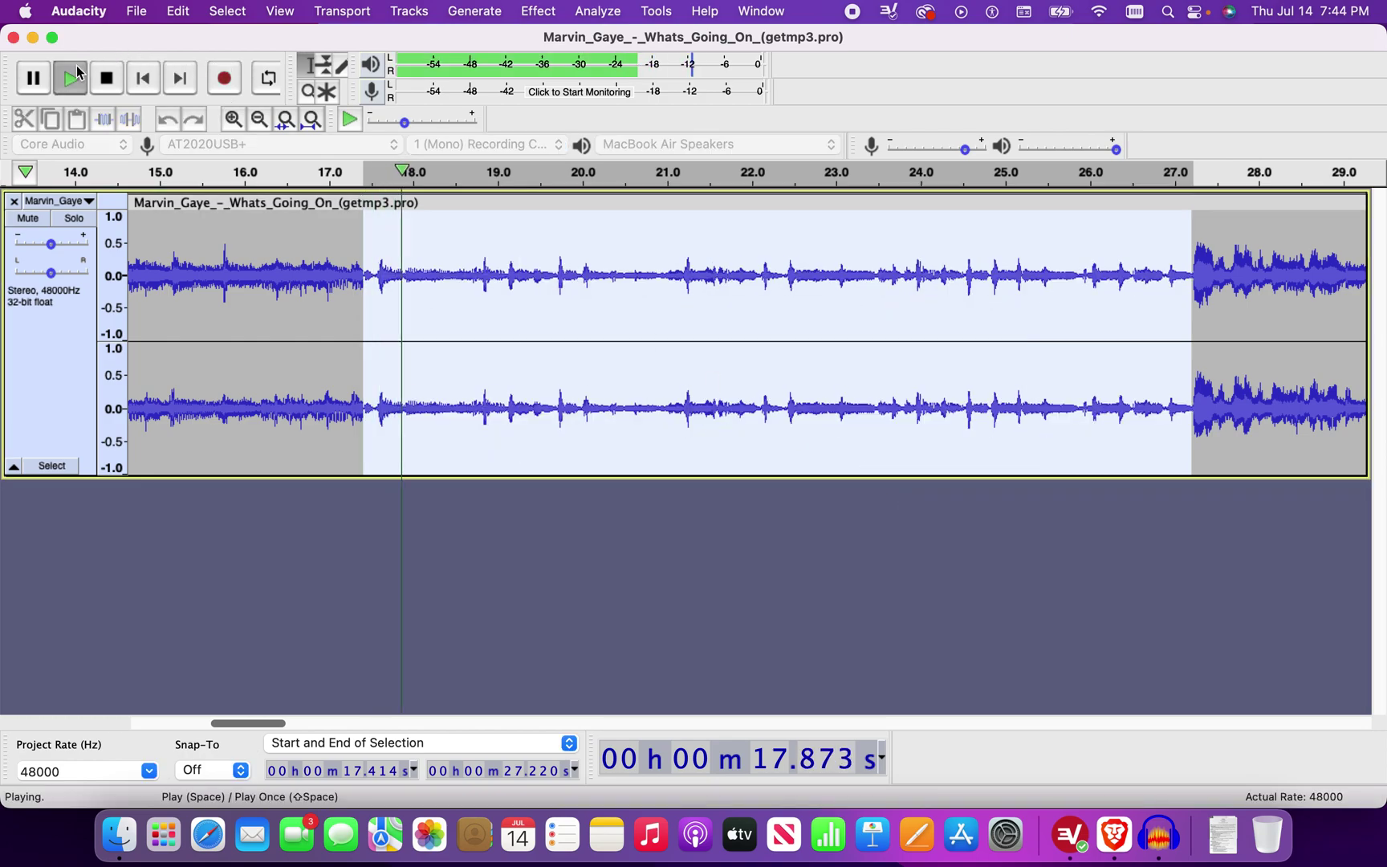
click(33, 78)
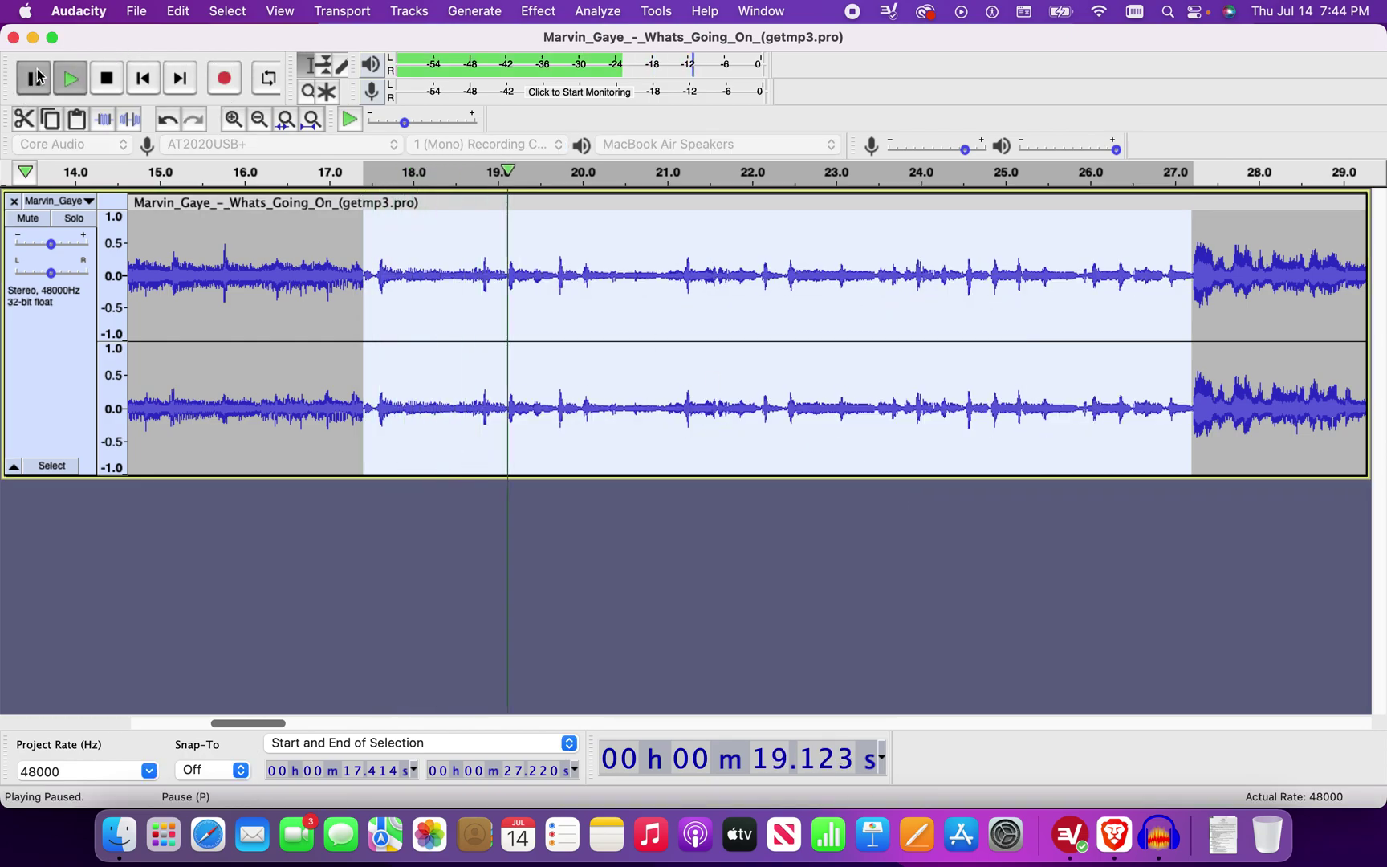
click(171, 121)
- Undo once more, redo to restore the track, and briefly play the unprocessed passage
click(171, 122)
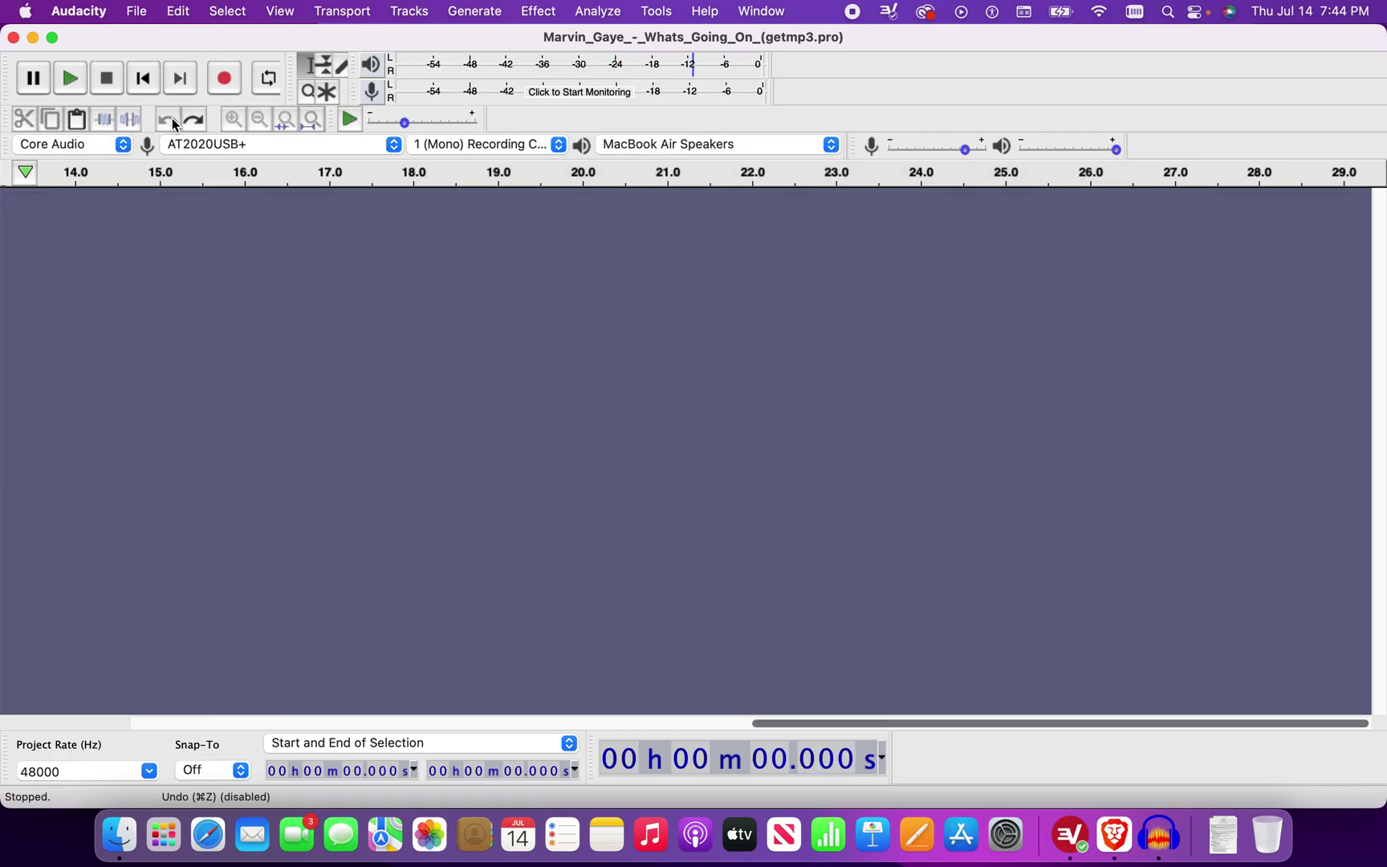
click(196, 122)
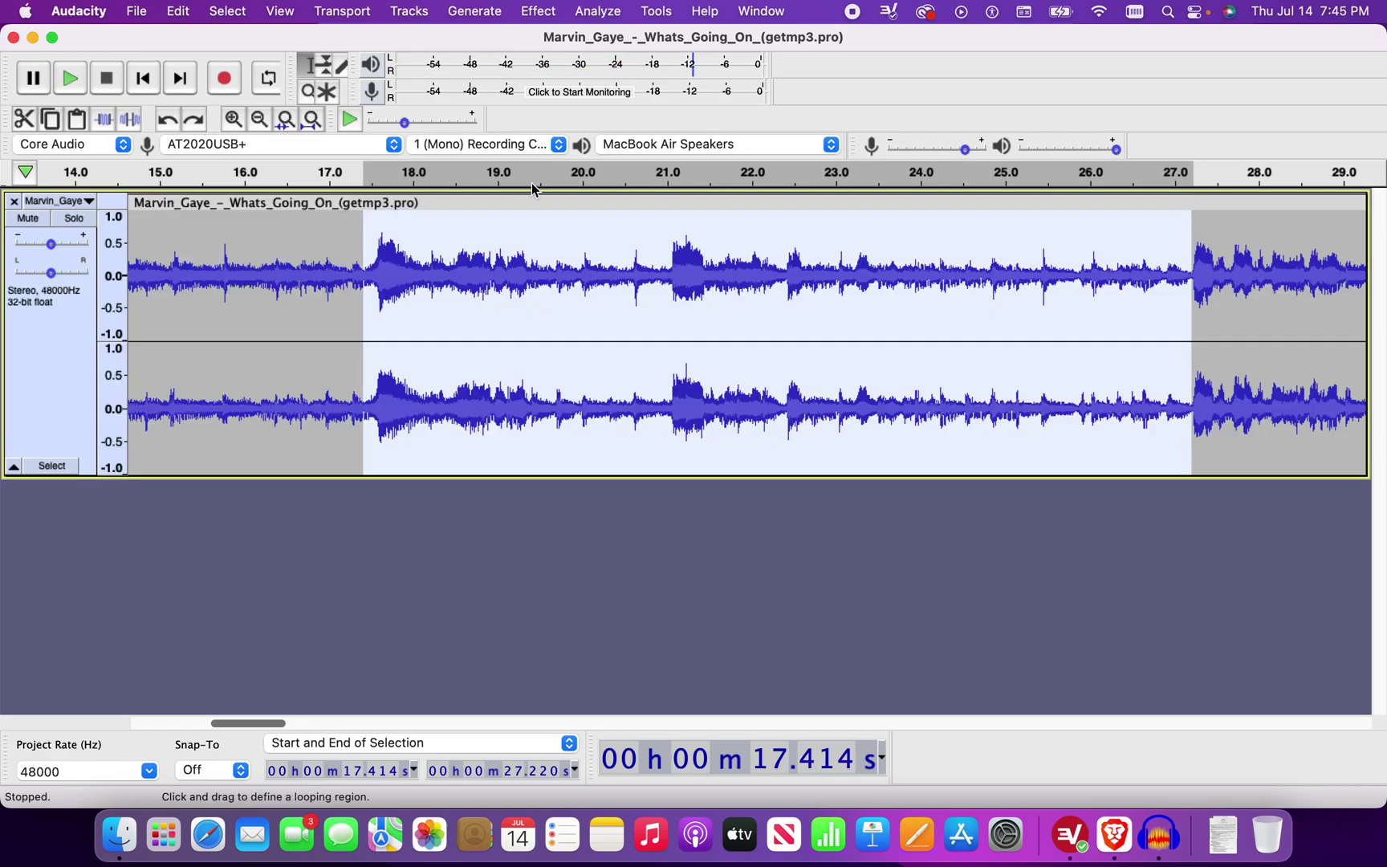
click(77, 80)
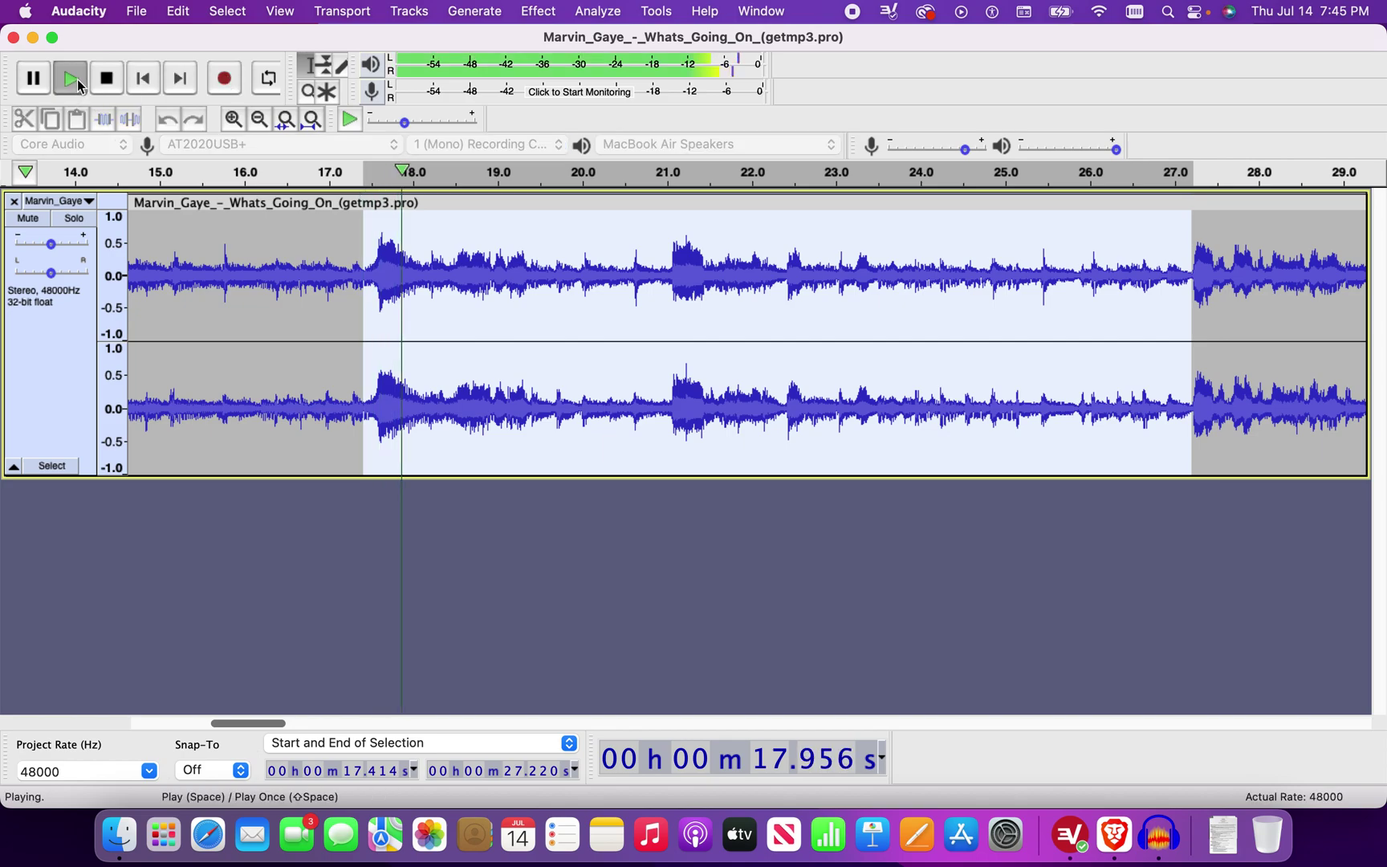
key(p)
- Apply Vocal Reduction and Isolation at strength 1.00 with a 9000 Hz high cut, then play it
click(538, 11)
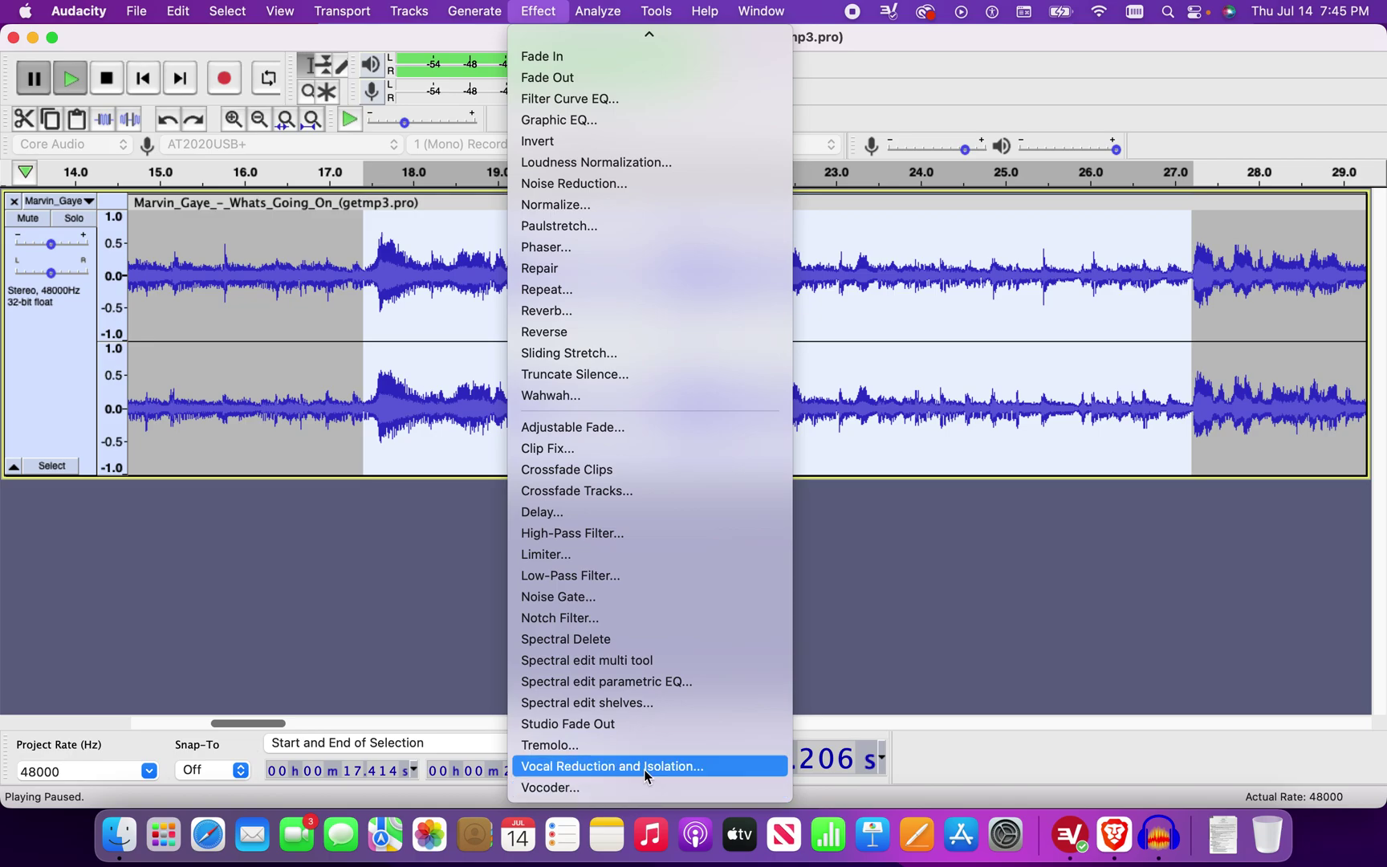
click(643, 766)
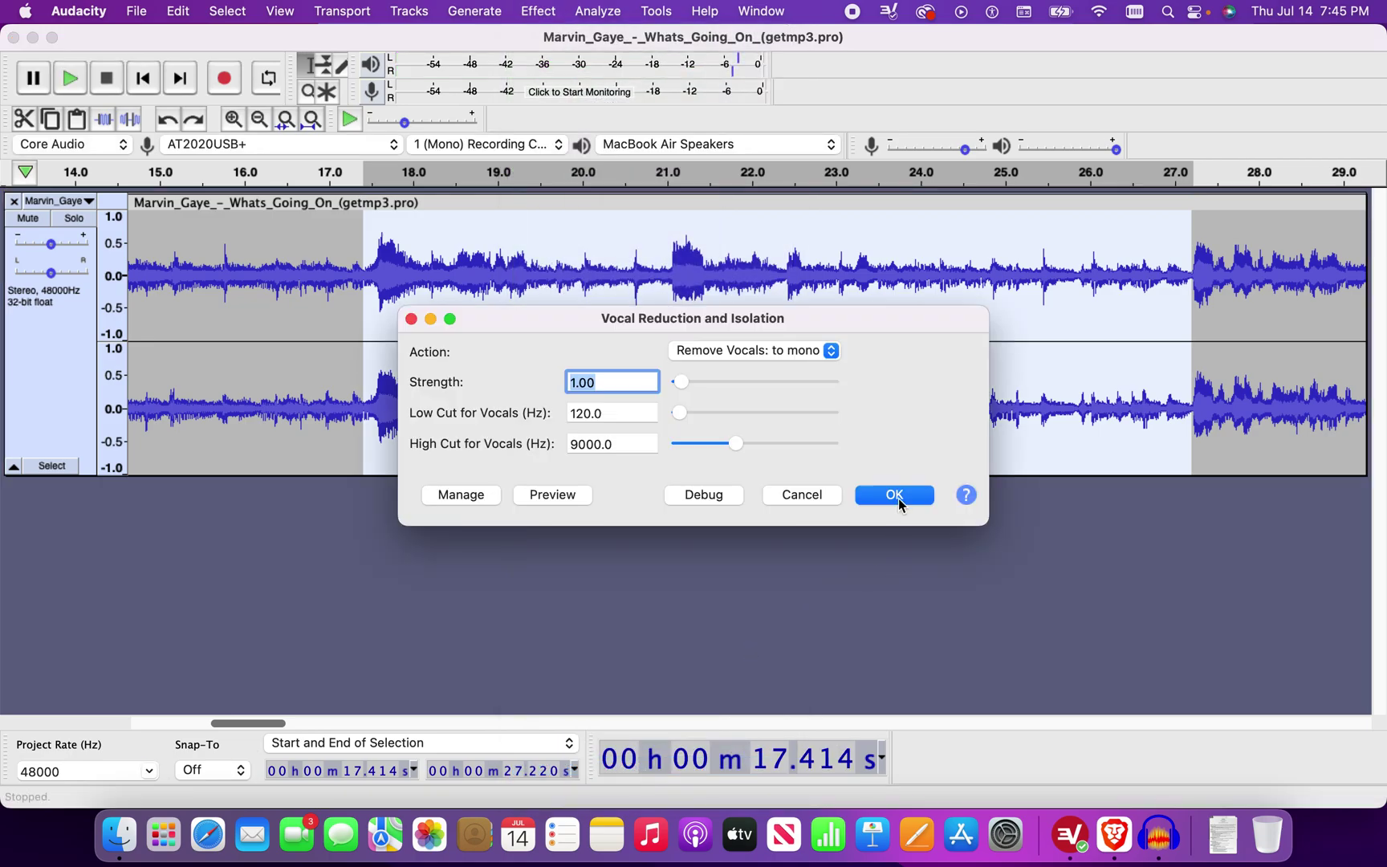
click(900, 494)
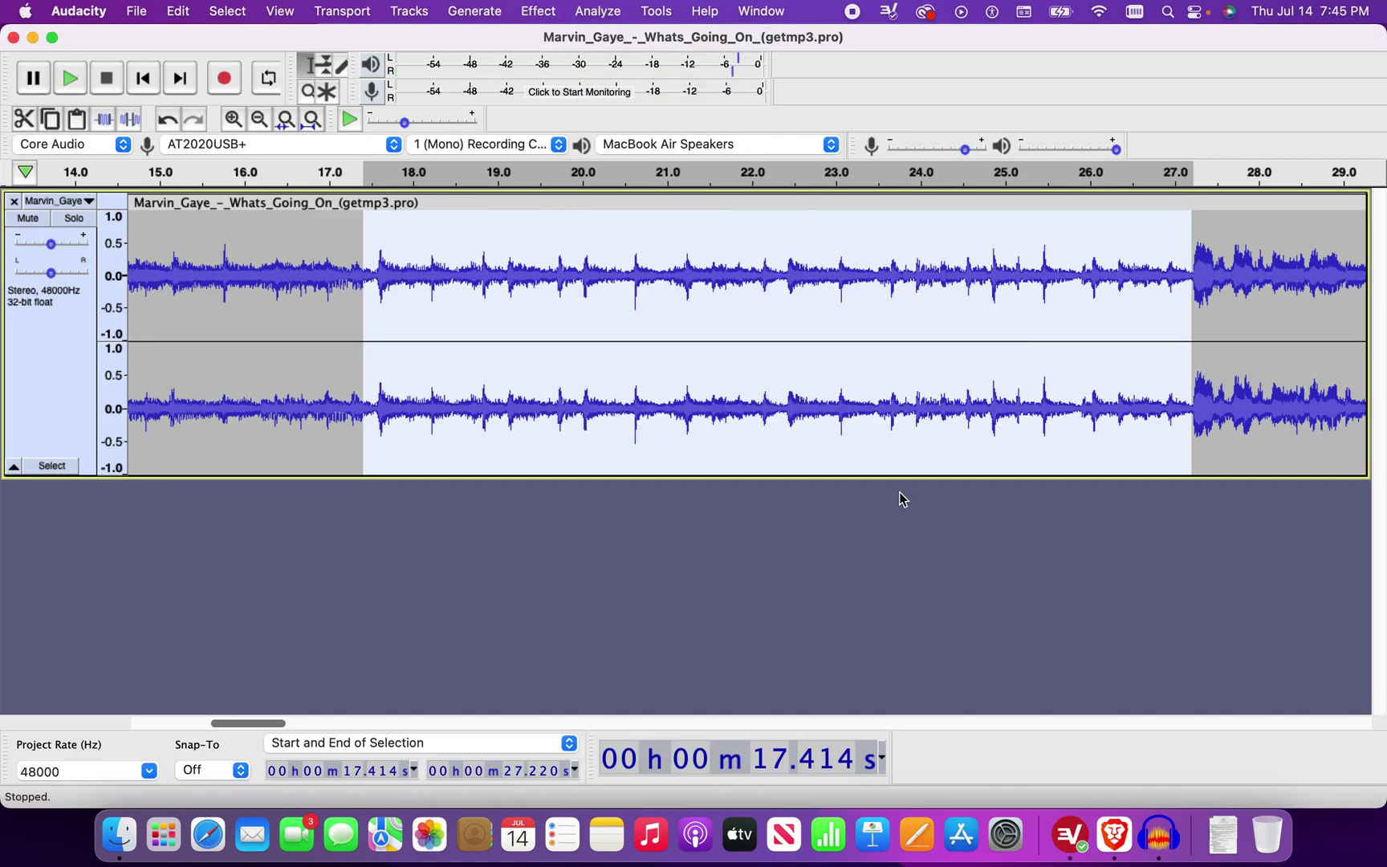
click(71, 79)
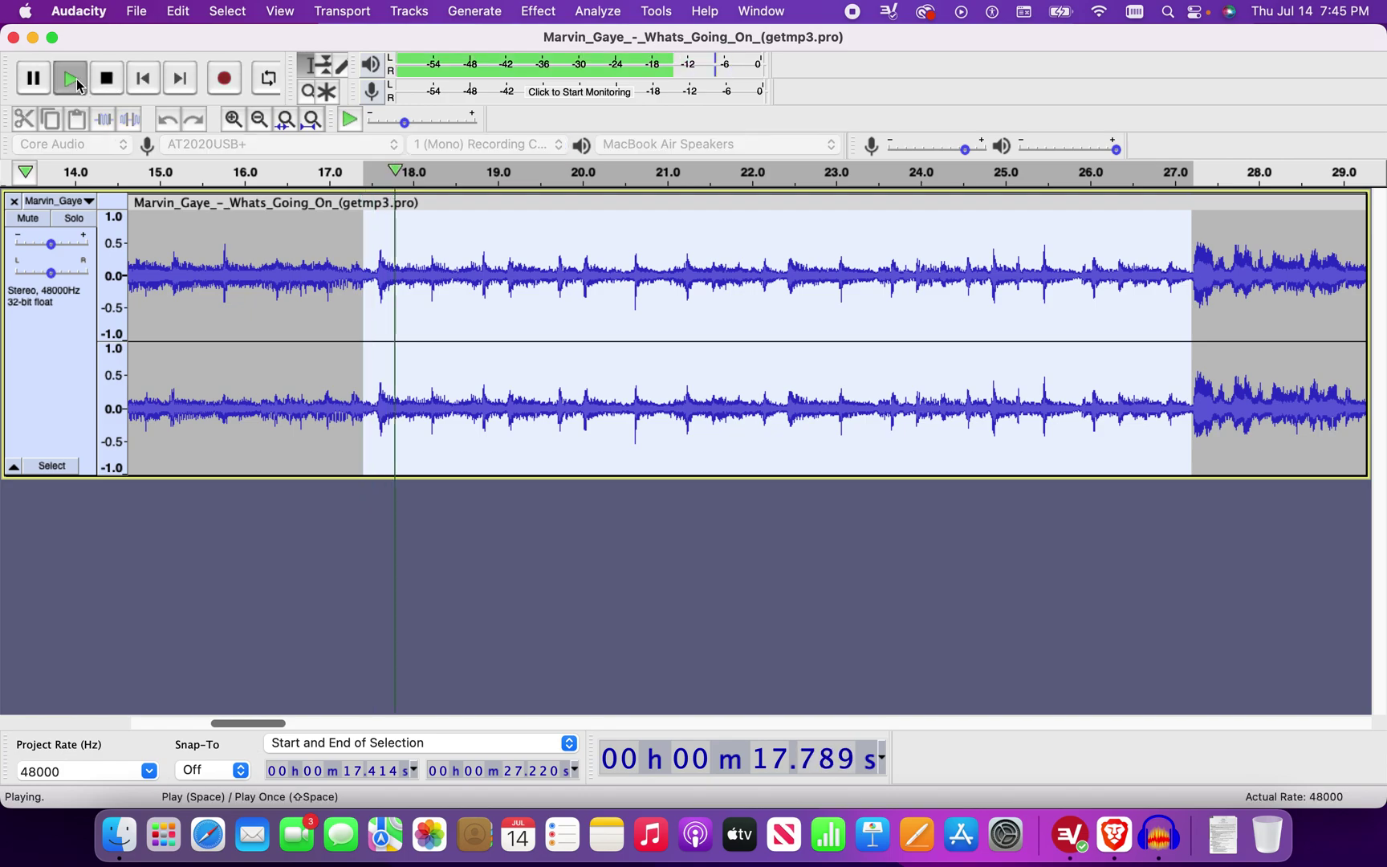